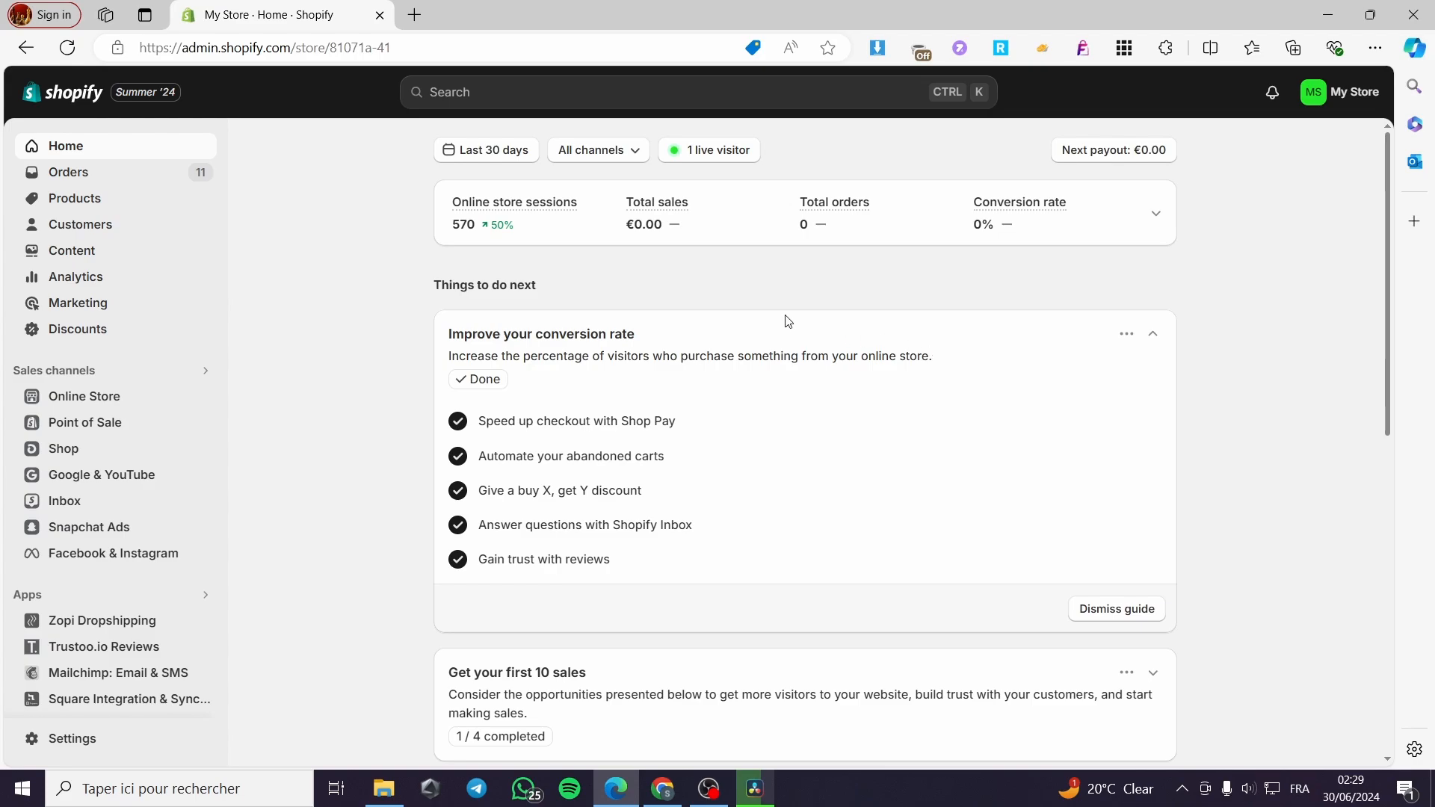
- Search the Shopify App Store for "product label" from the store admin
click(530, 99)
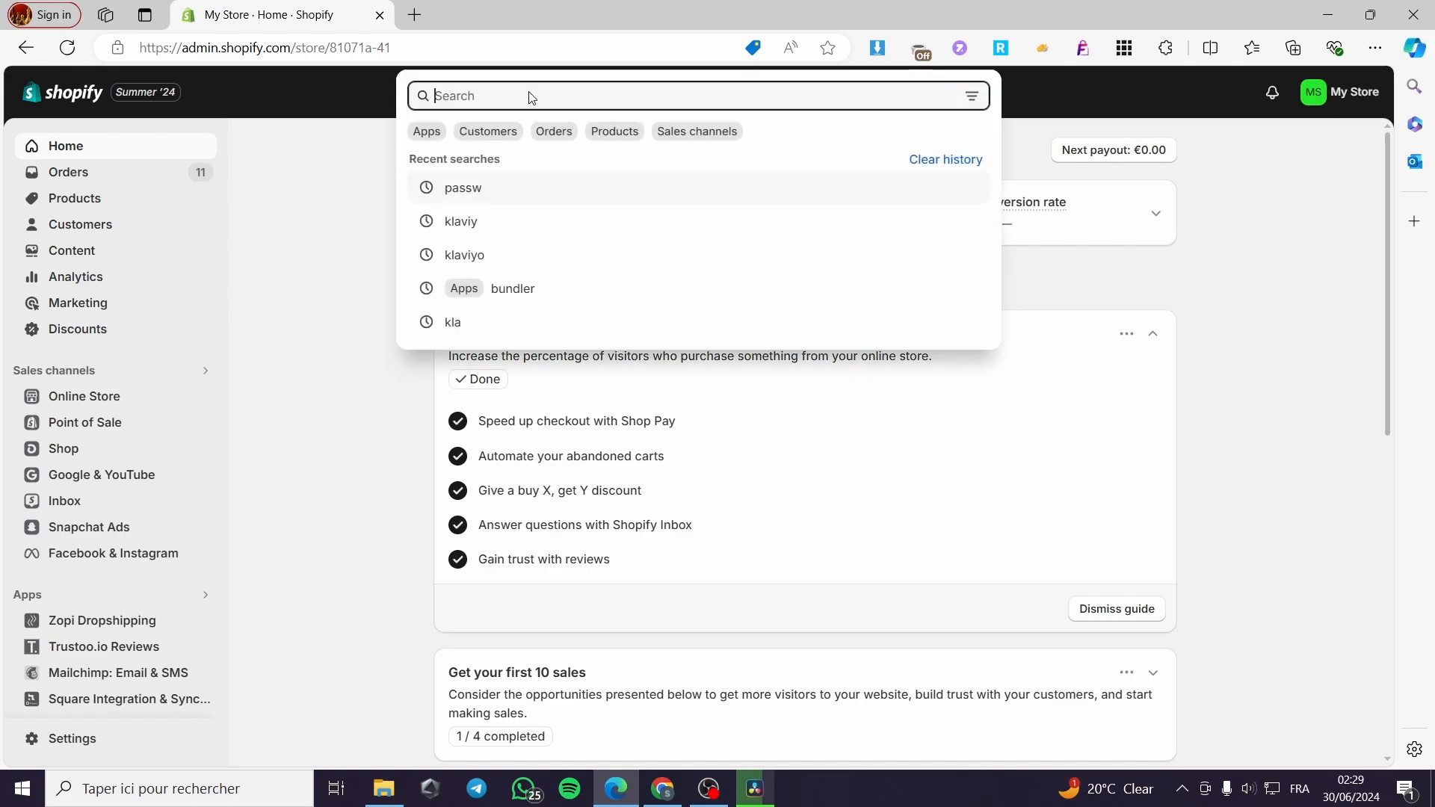
text(produv)
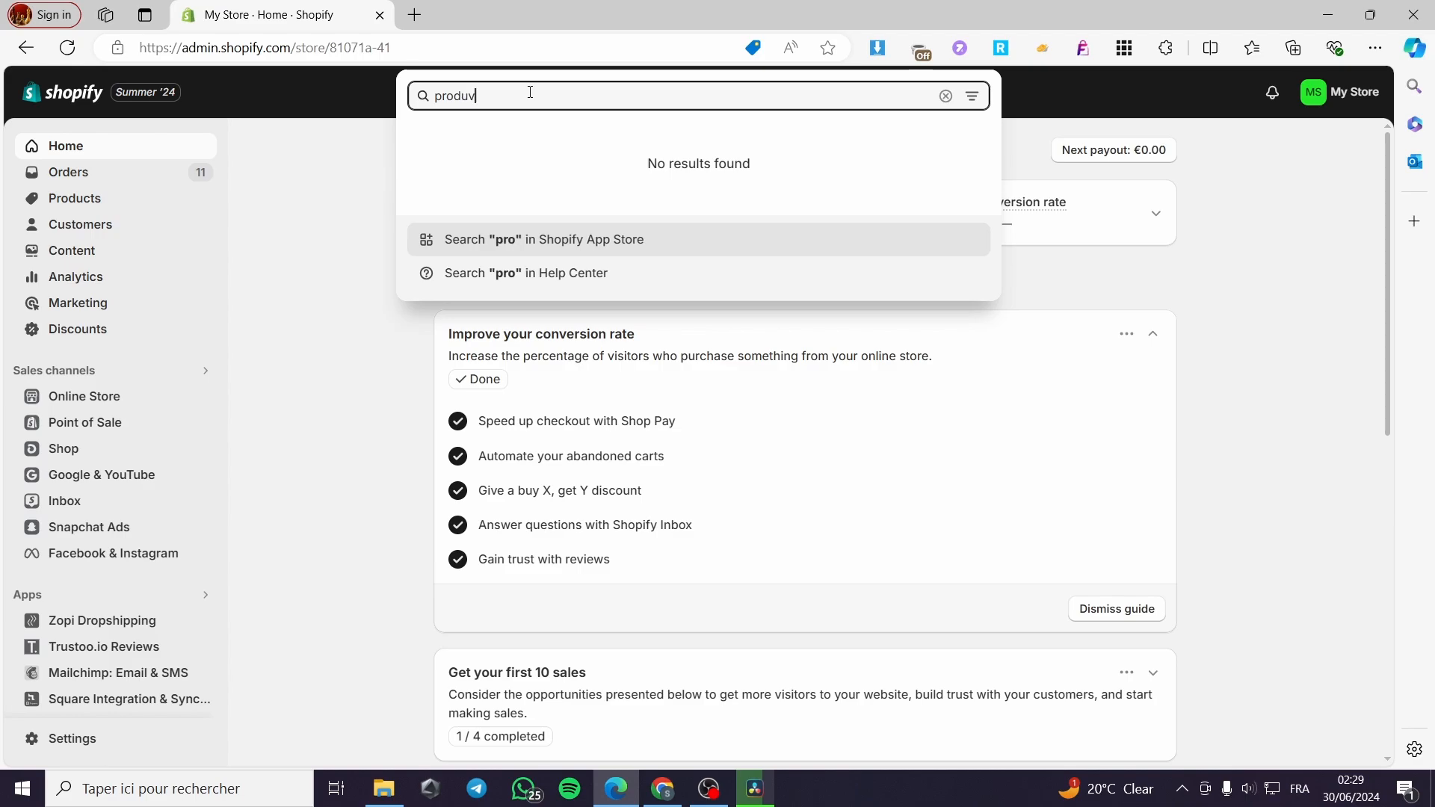
key(BackSpace)
text(ct l)
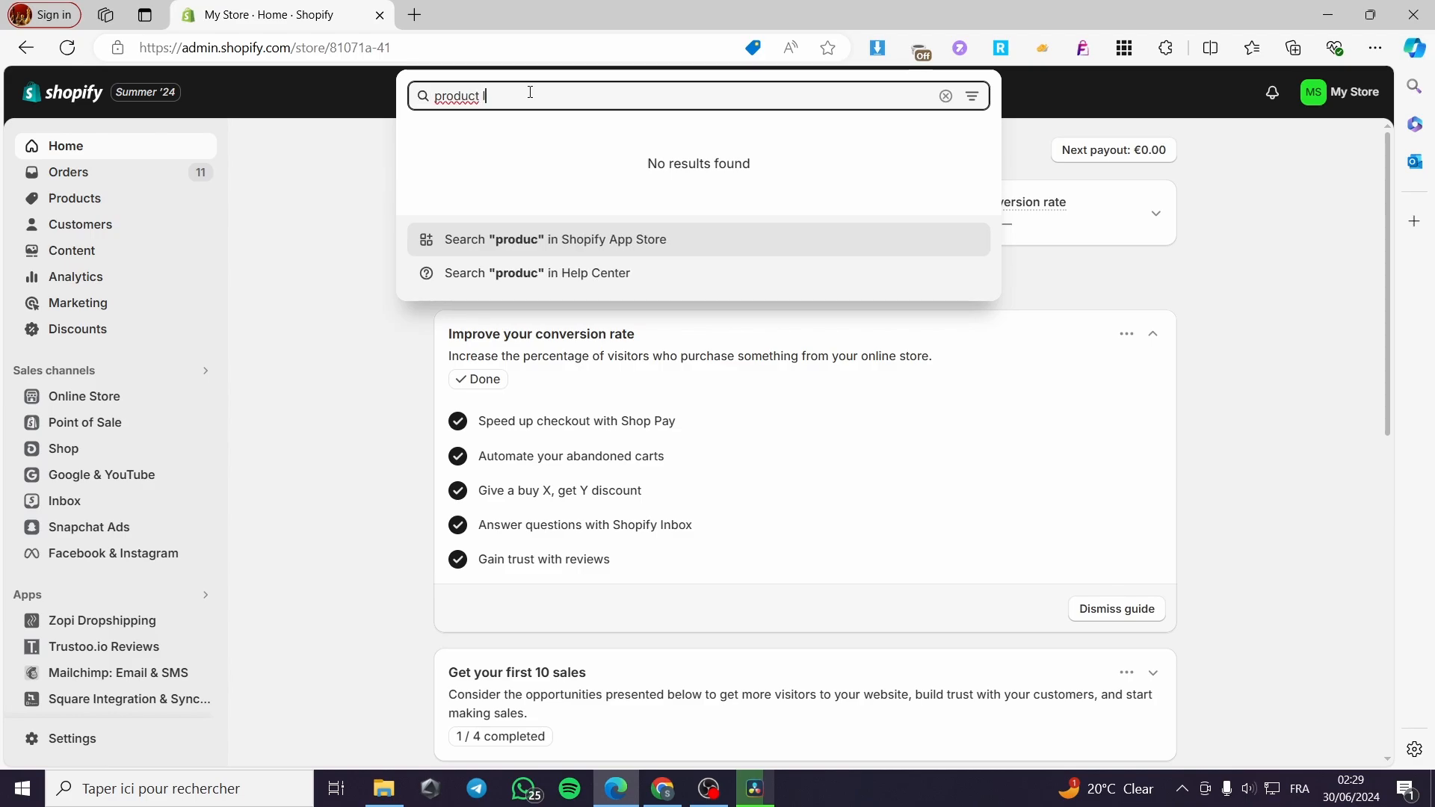
text(abel)
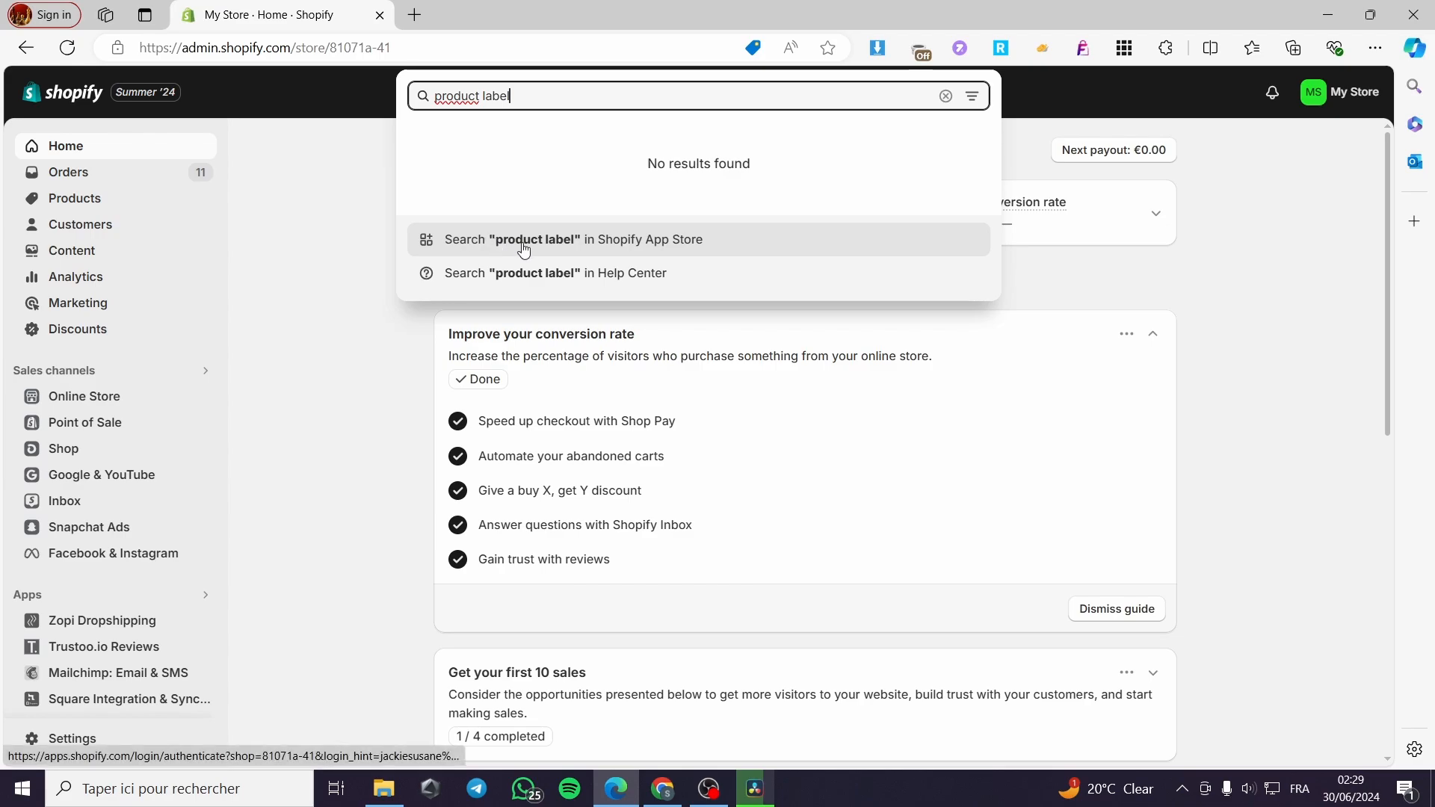
click(712, 248)
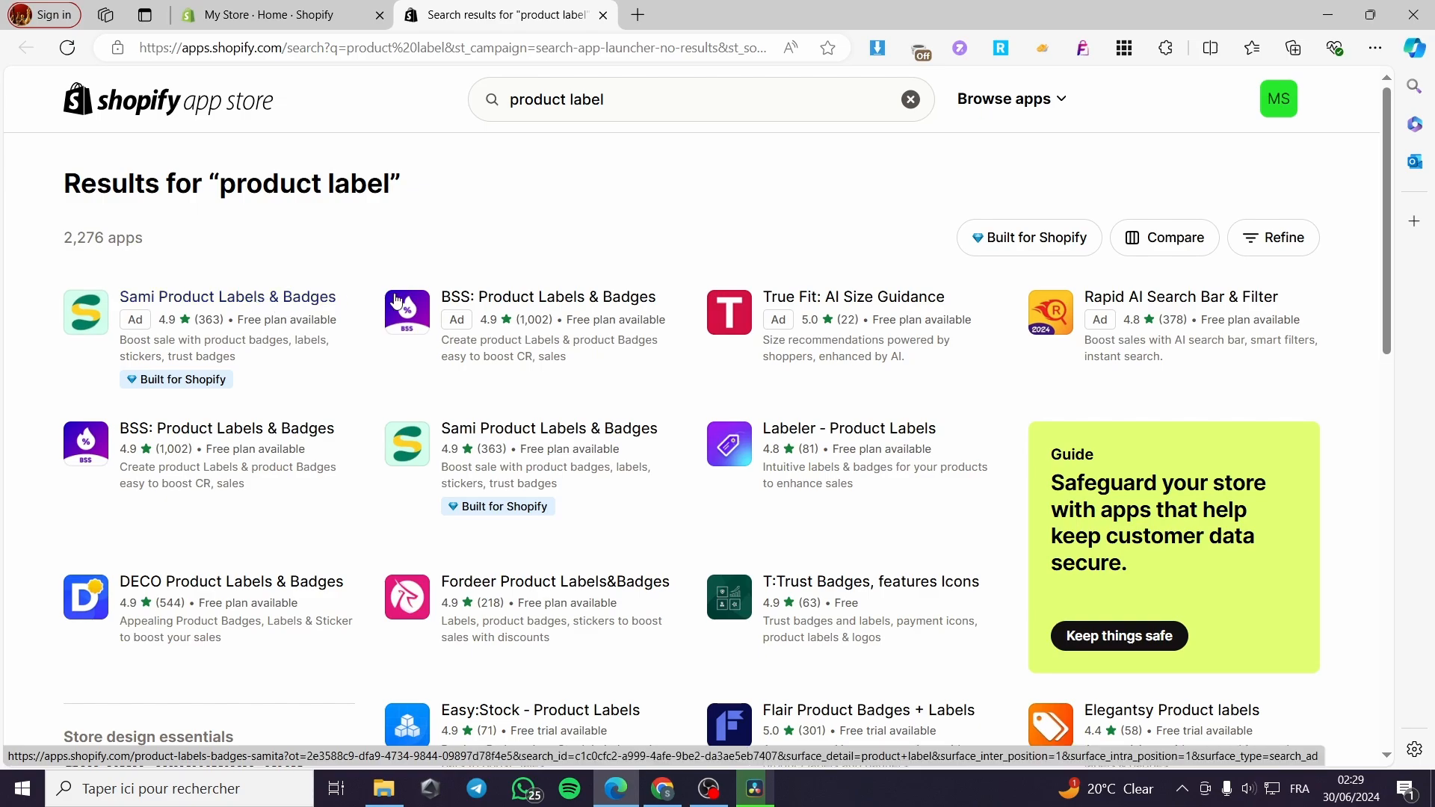
- Open the Sami Product Labels & Badges app listing and review its pricing and rating details
click(236, 299)
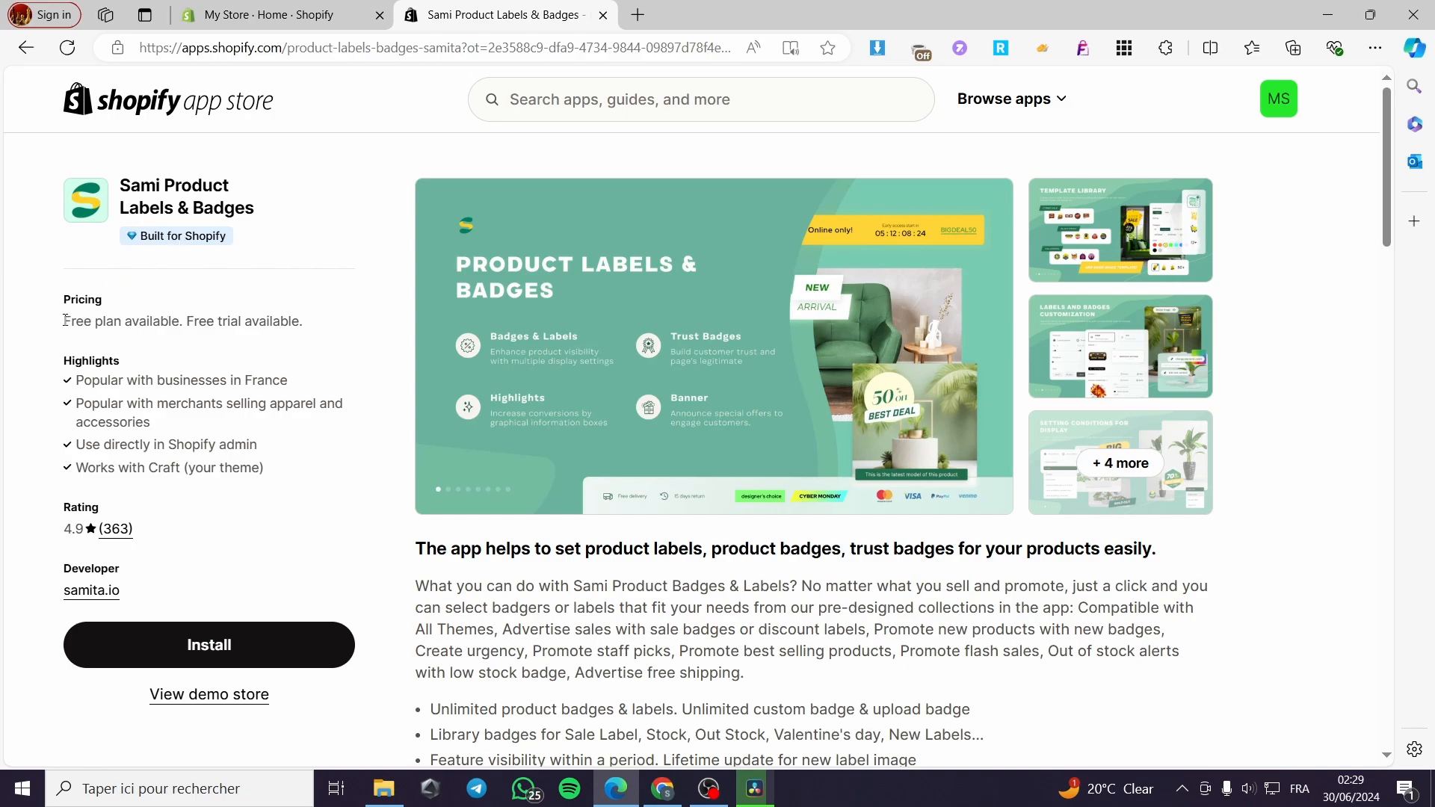
drag(66, 320, 297, 322)
click(215, 334)
click(299, 334)
drag(66, 533, 100, 535)
click(134, 542)
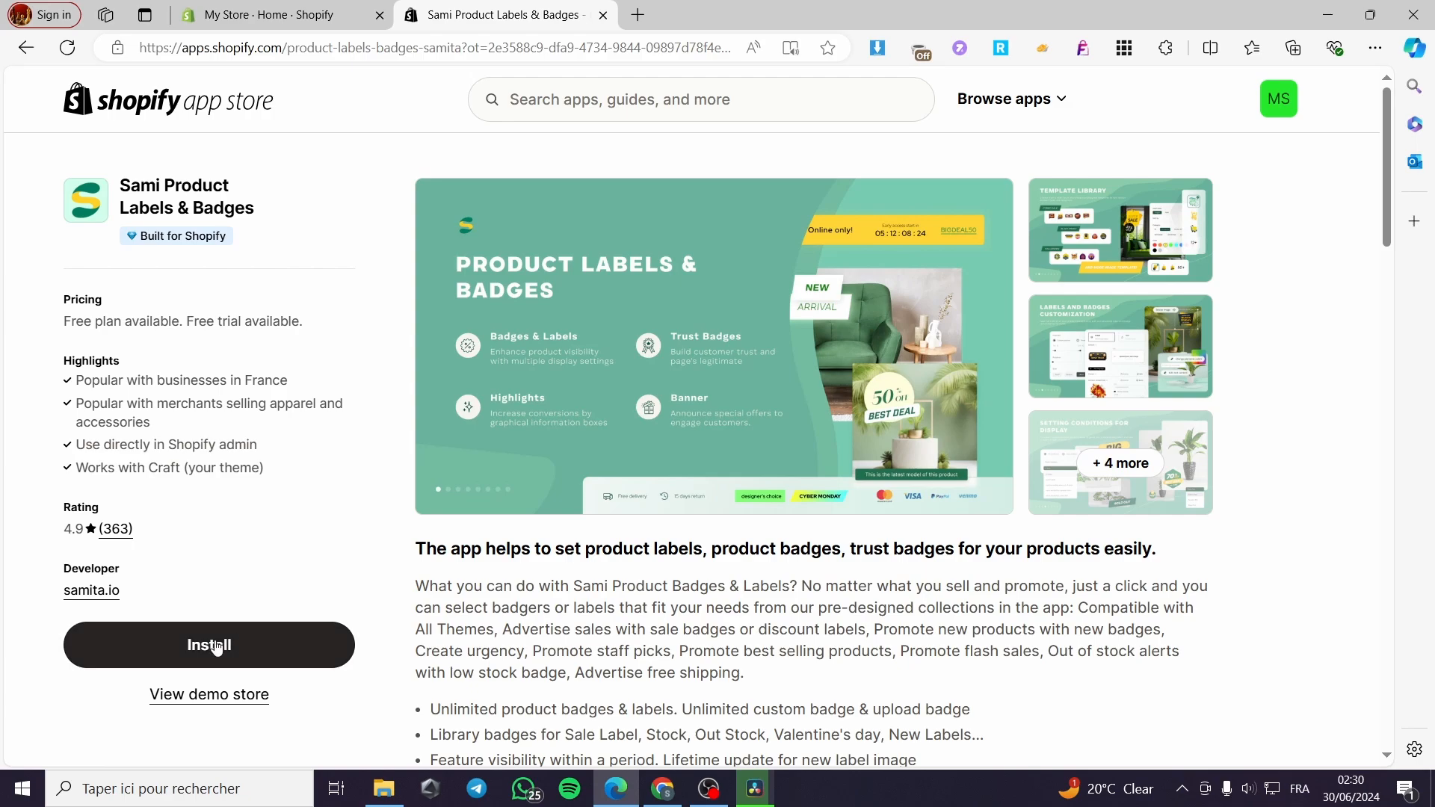
- Install Sami Product Labels with the requested store access and pin it to the admin navigation
click(193, 656)
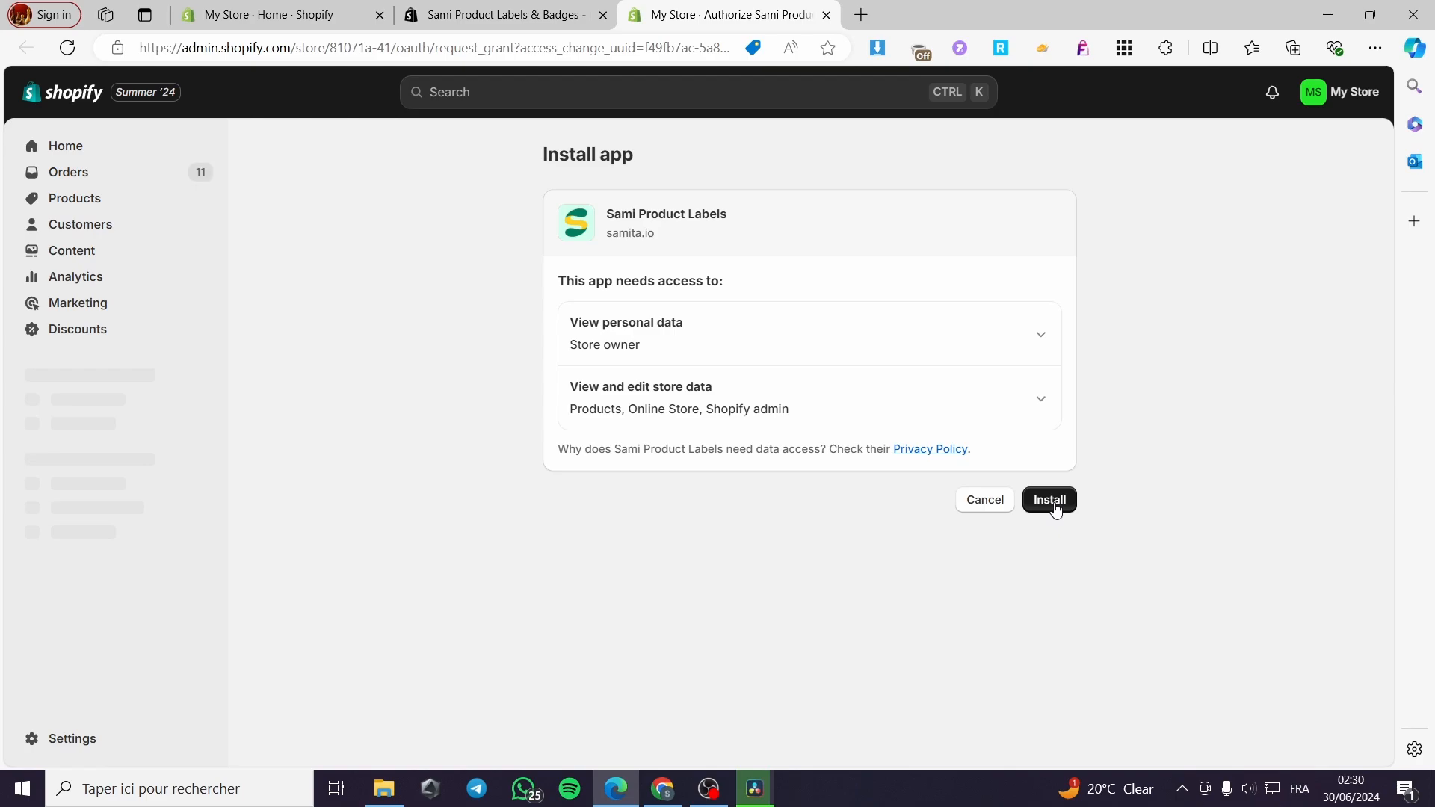
click(1054, 506)
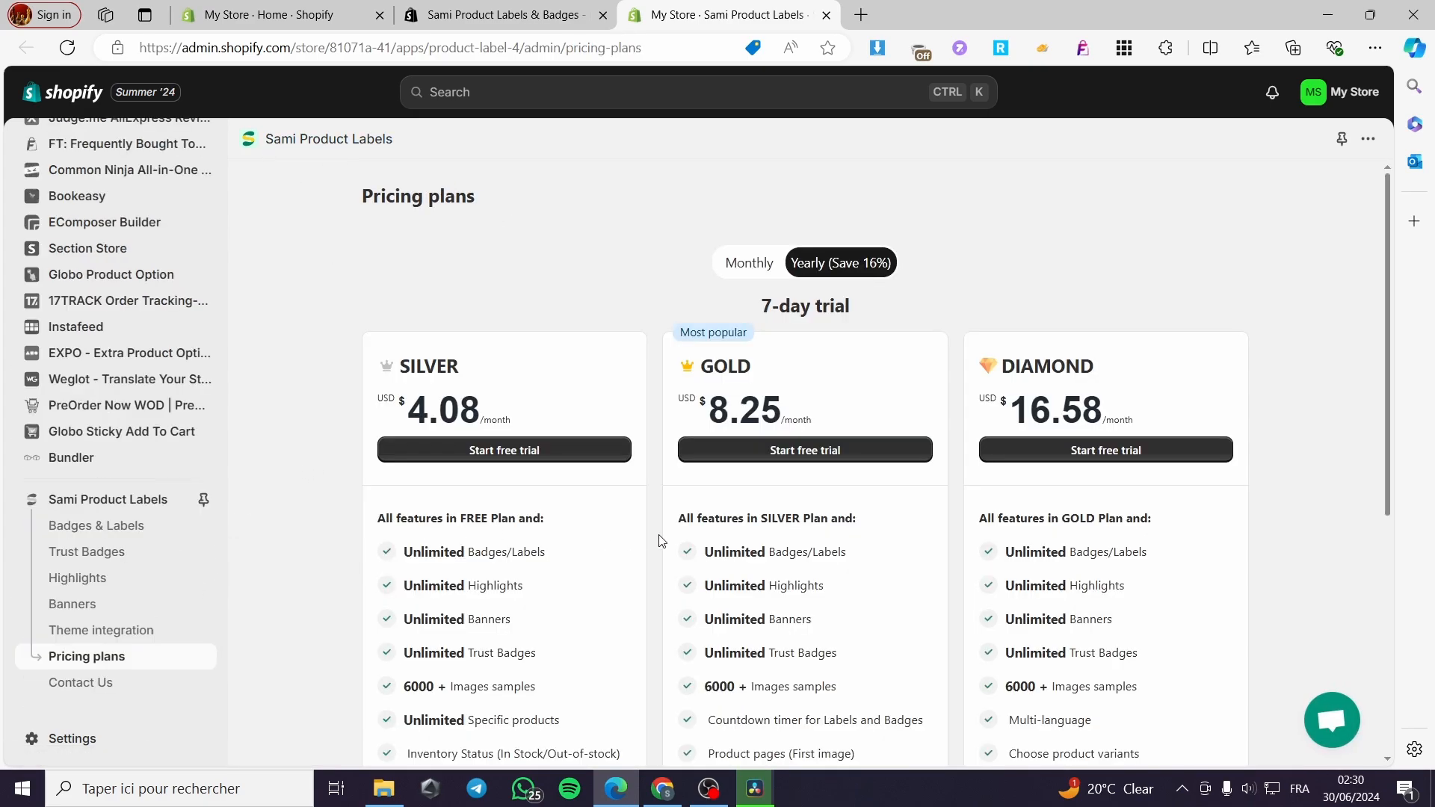
click(204, 500)
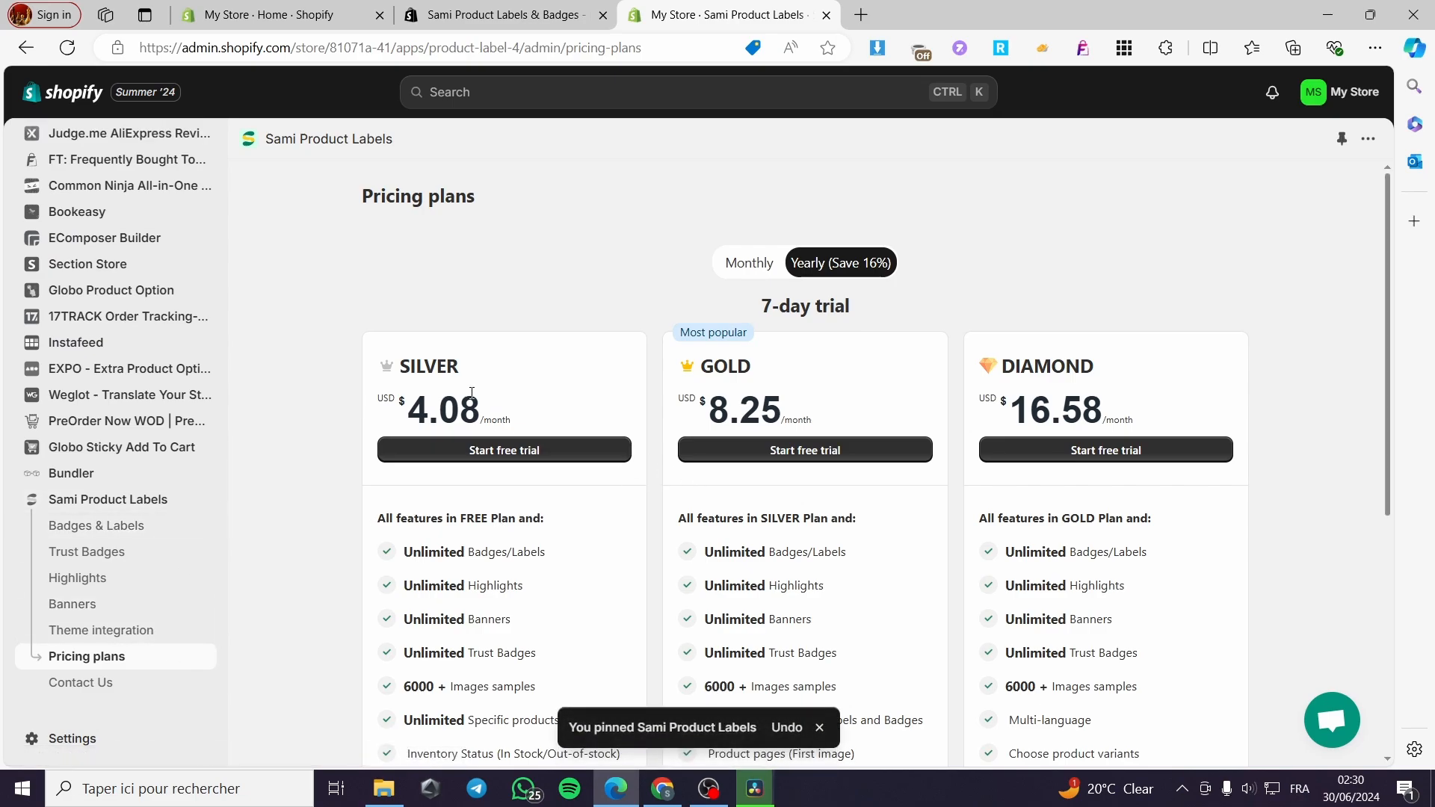
- Review the app's pricing plans and continue with the Free plan
scroll(471, 392, down, 1)
scroll(1239, 472, down, 1)
scroll(972, 448, up, 2)
drag(848, 309, 750, 309)
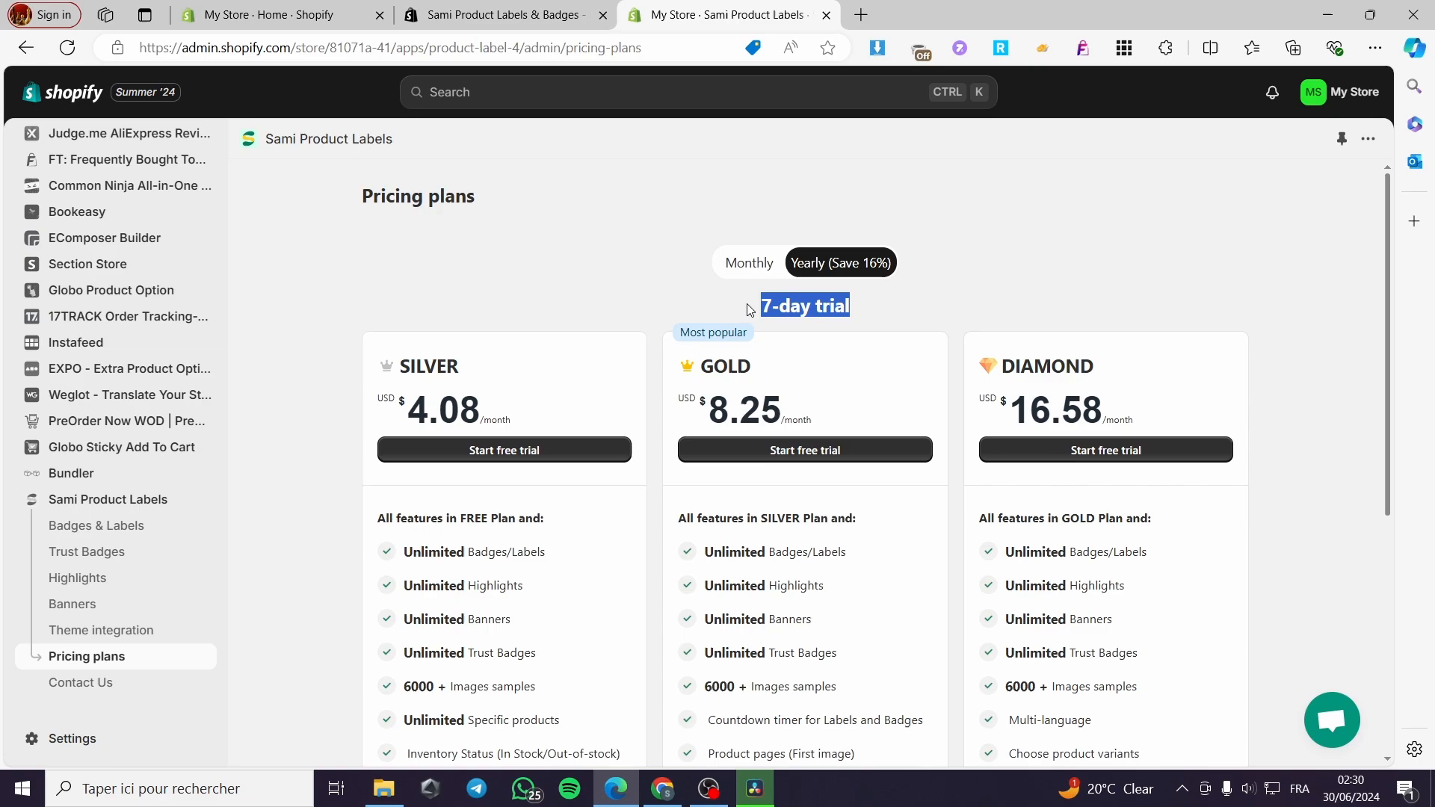
click(913, 316)
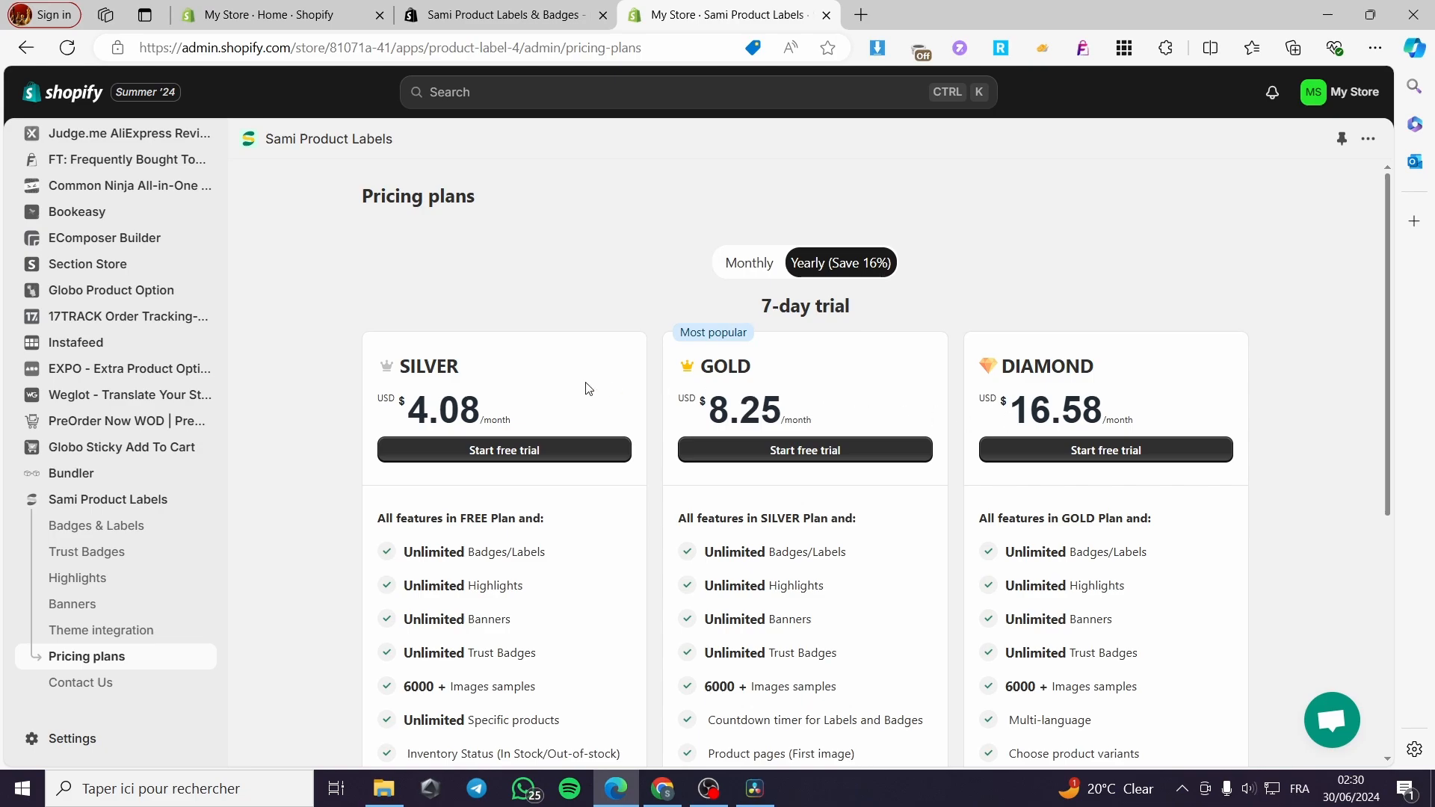
scroll(1043, 373, down, 5)
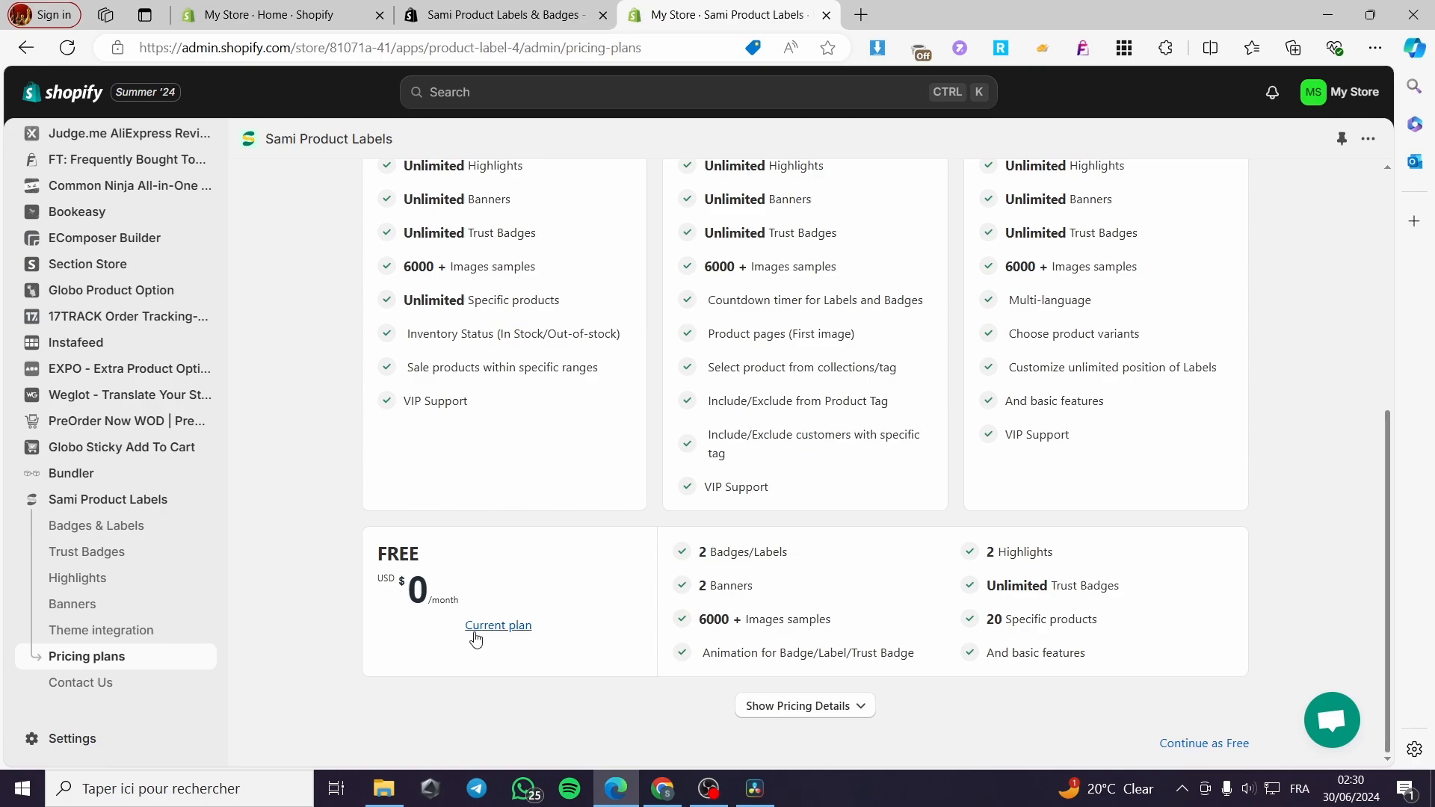
click(501, 628)
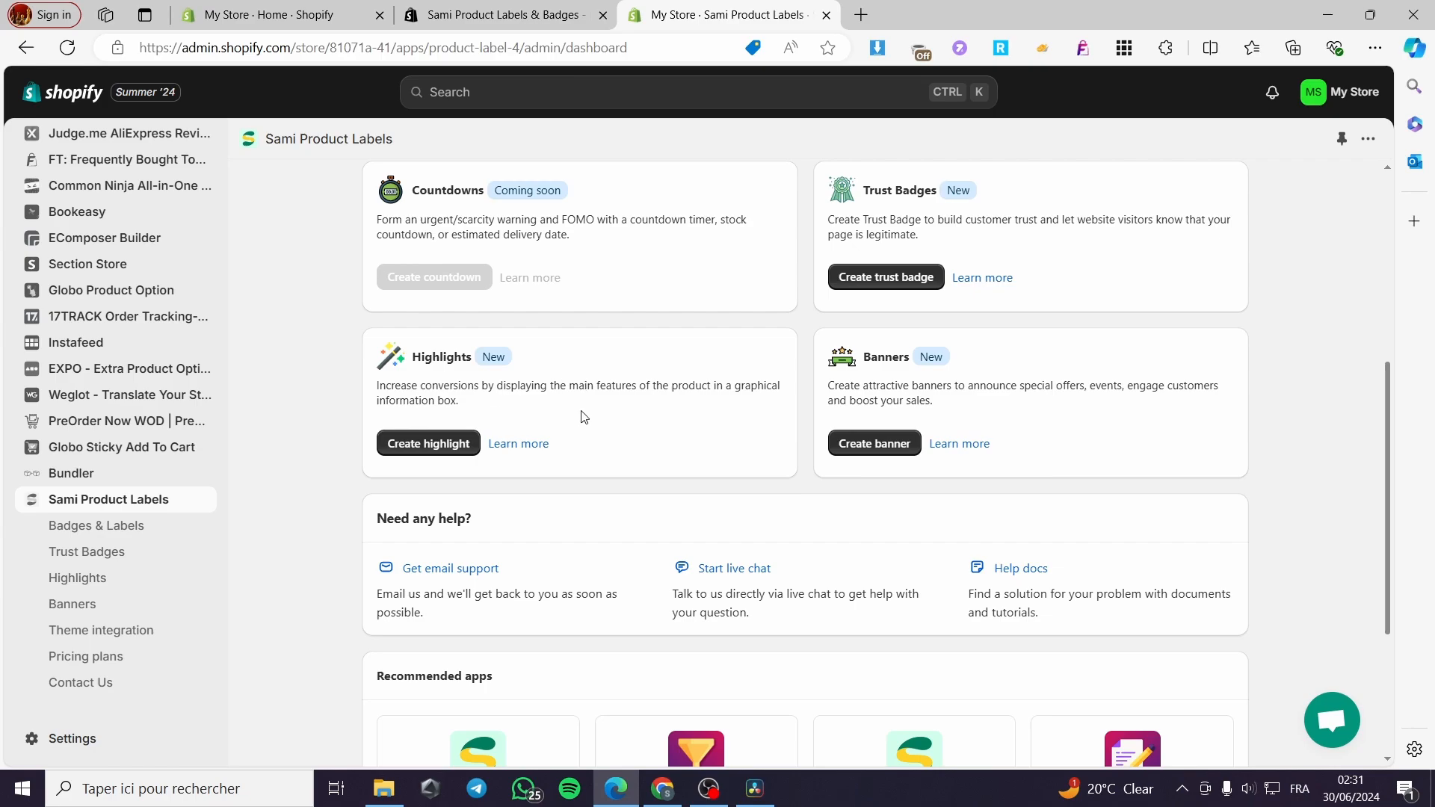
- Look over the app's dashboard, start creating a new label from the Badges & Labels step, and dismiss the support chat
scroll(591, 409, down, 3)
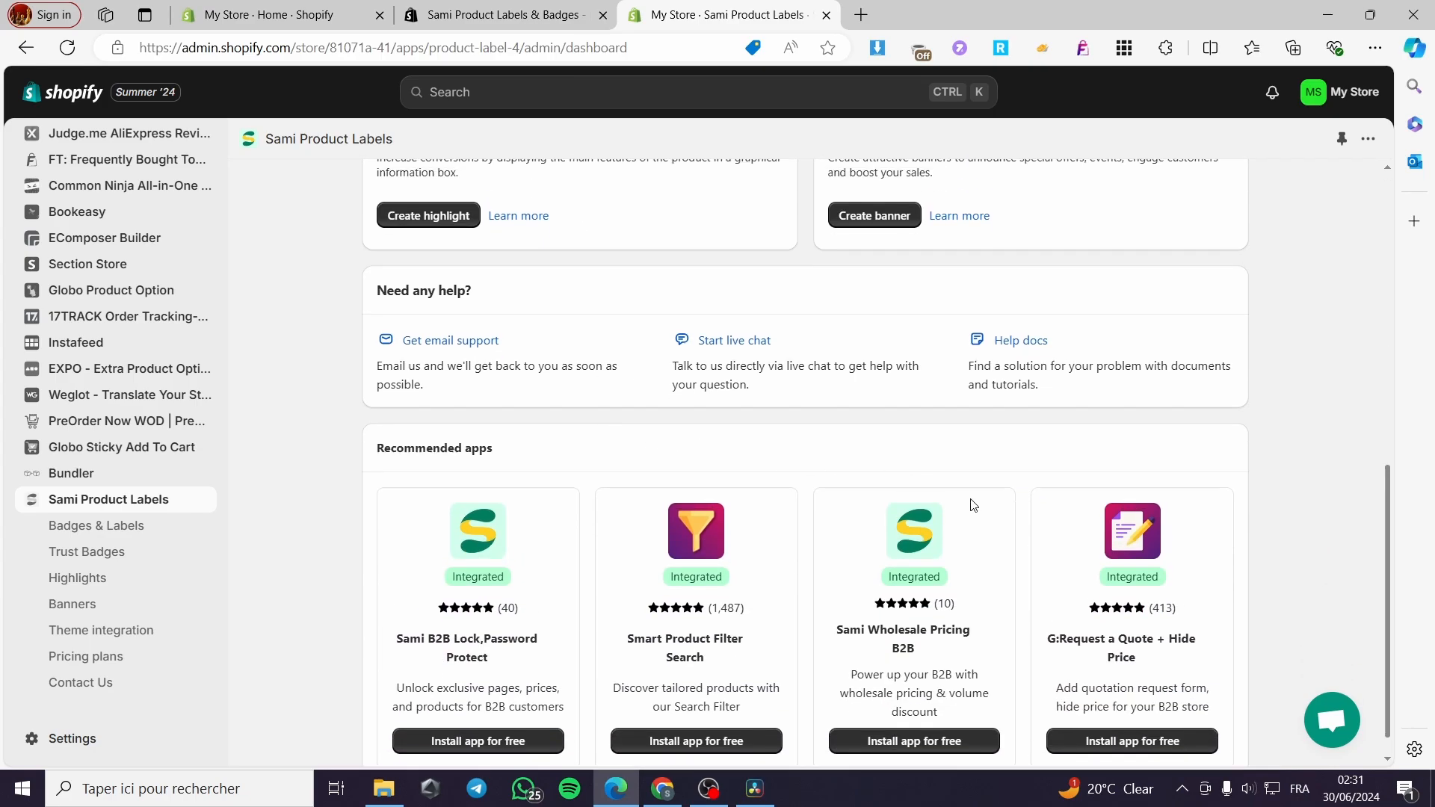
scroll(980, 504, up, 7)
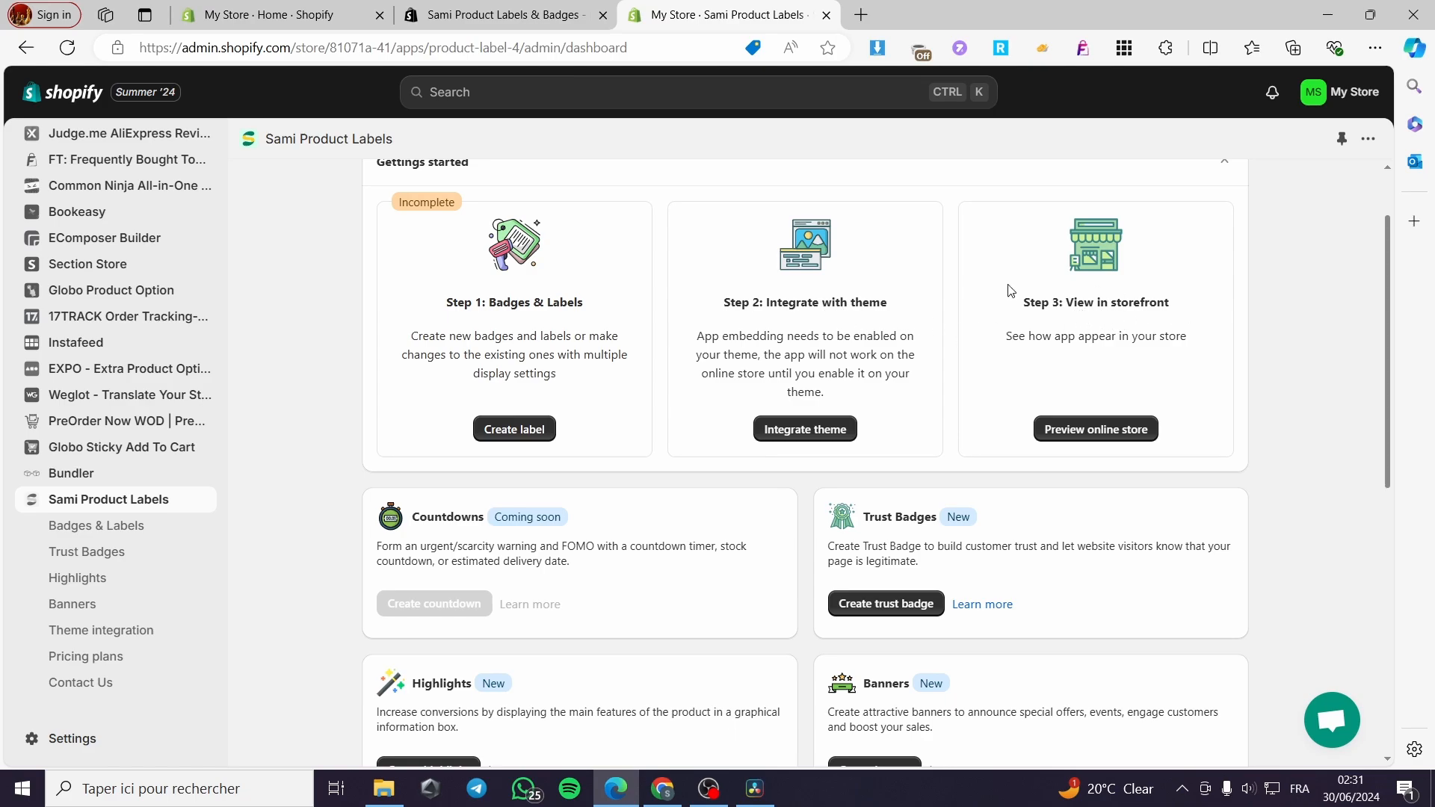
scroll(546, 456, up, 1)
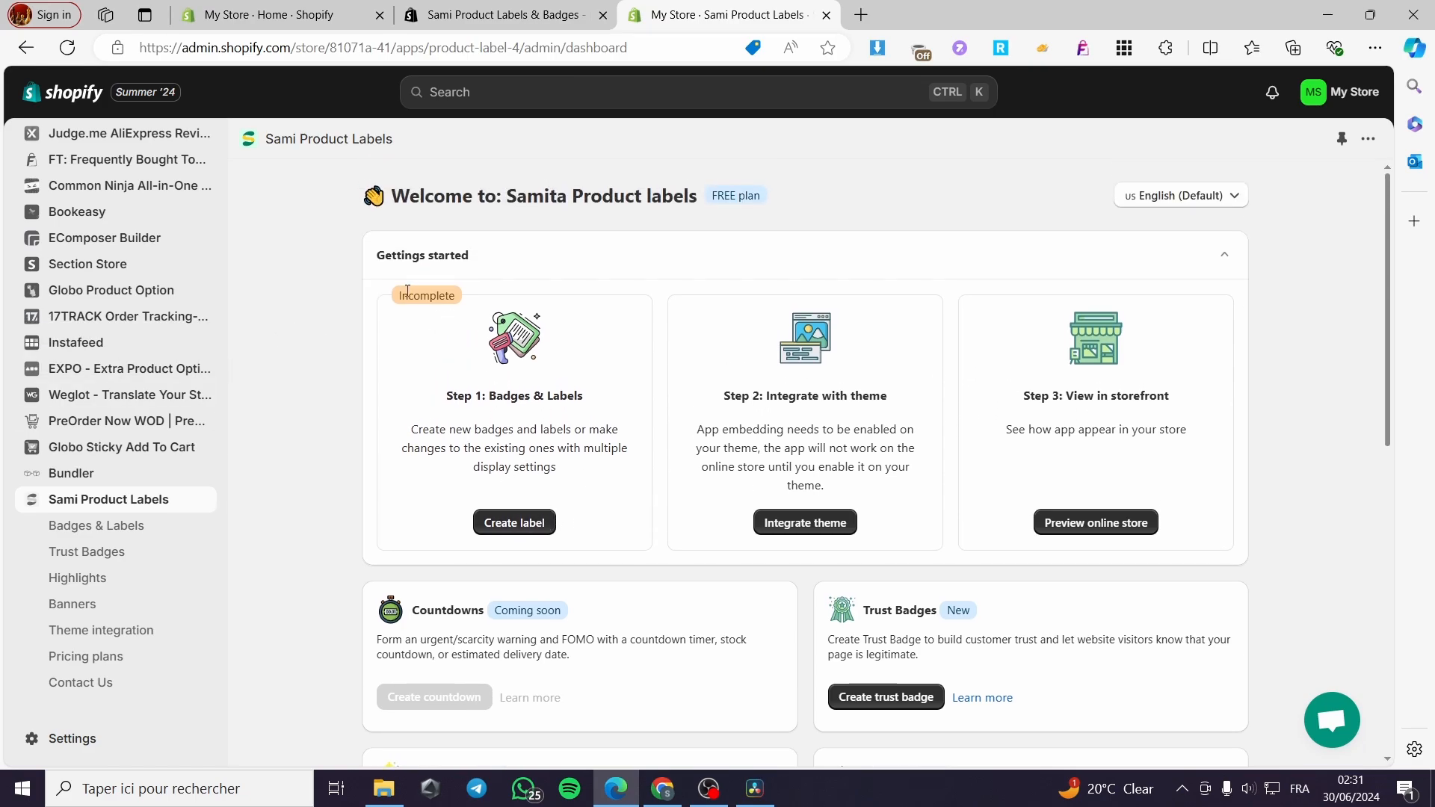
click(505, 533)
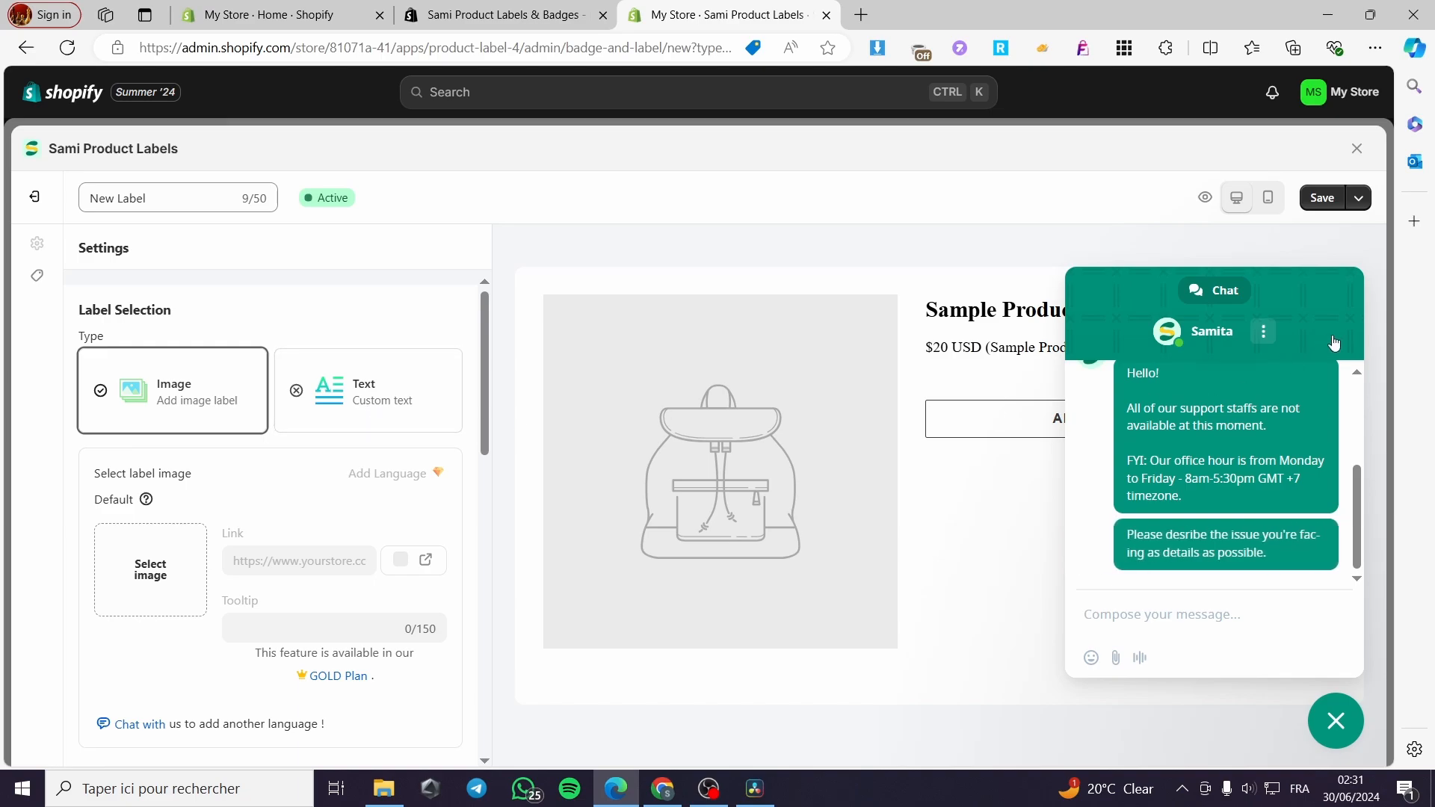
click(1337, 722)
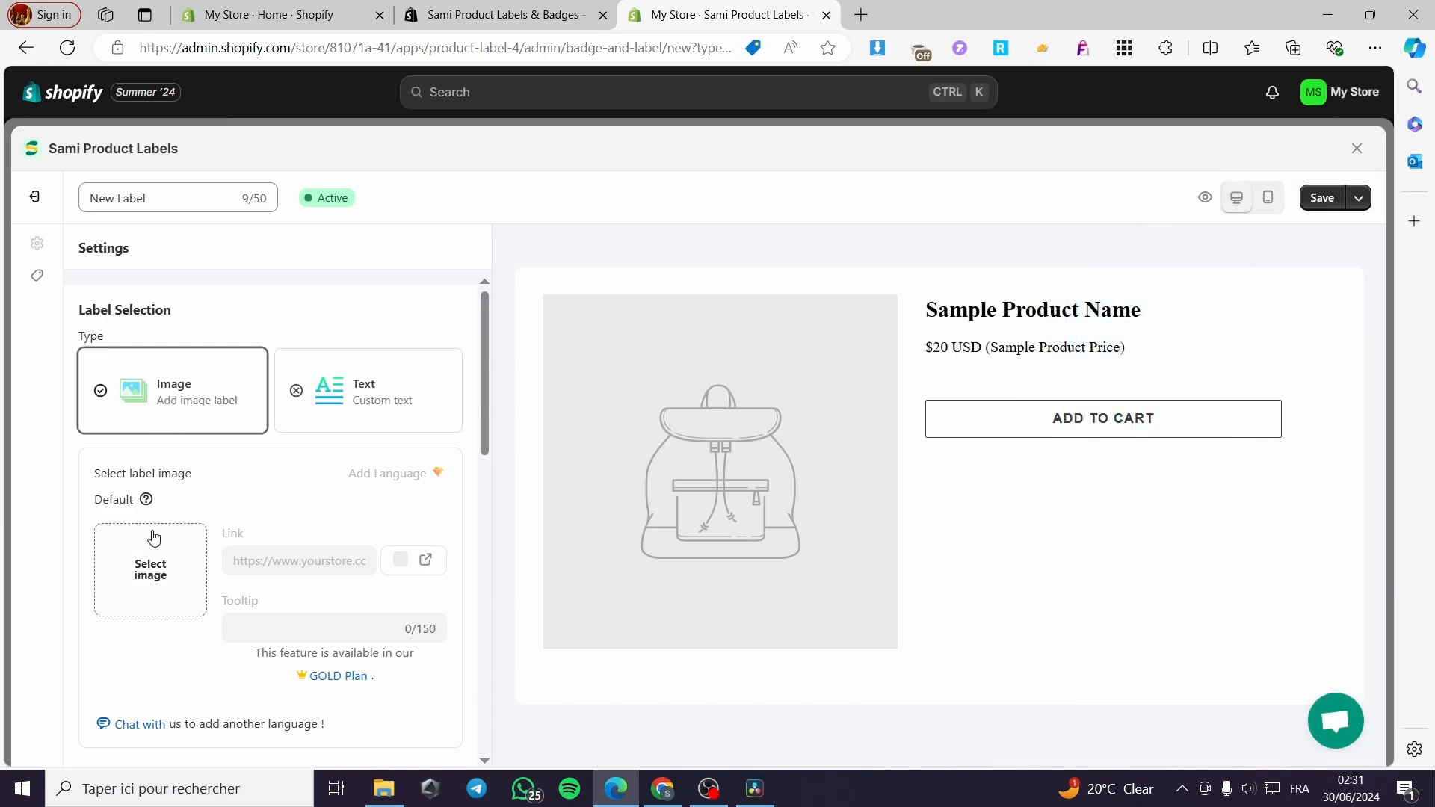
- Choose the "The Best Quality Only" ribbon from the image library as the label image
click(146, 586)
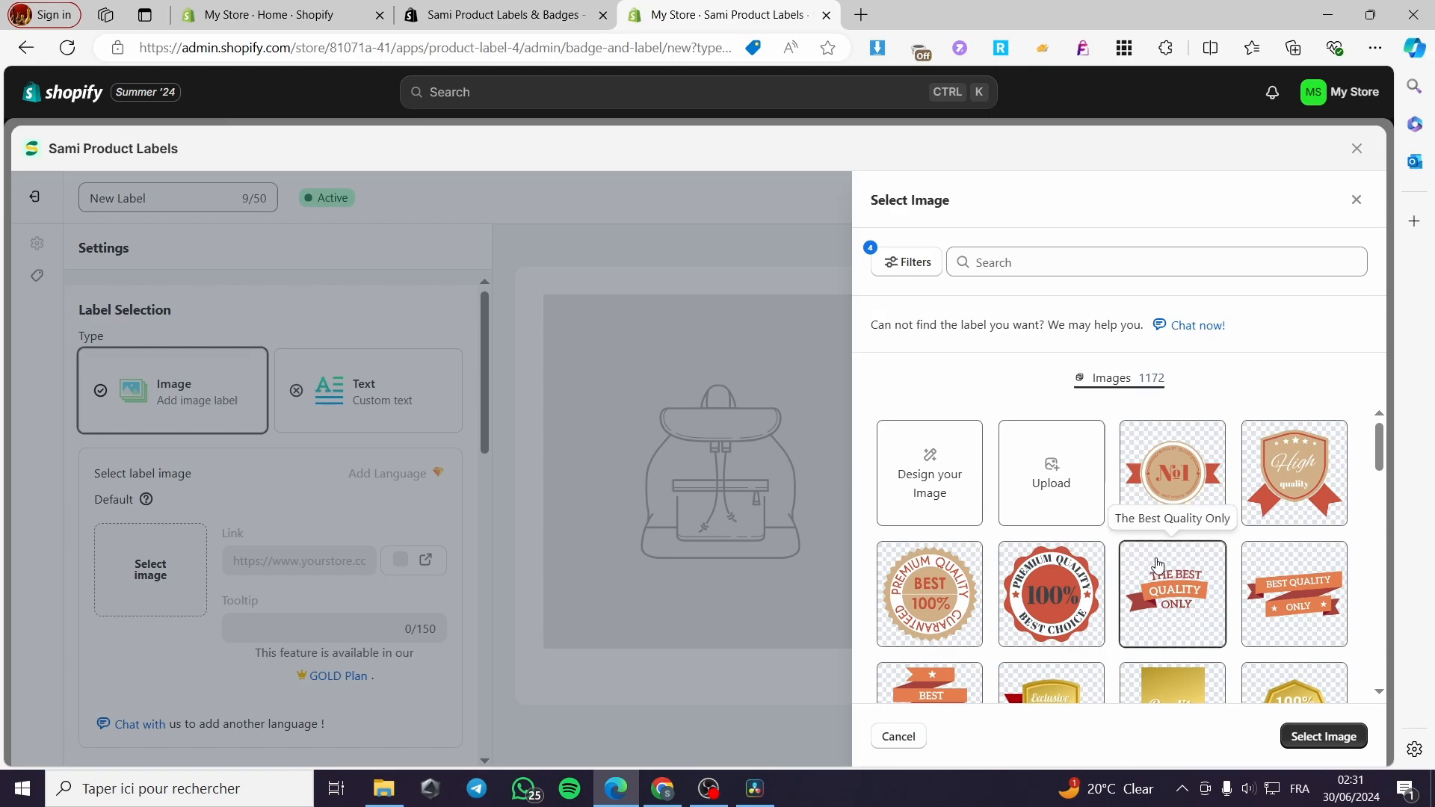
scroll(1157, 566, down, 3)
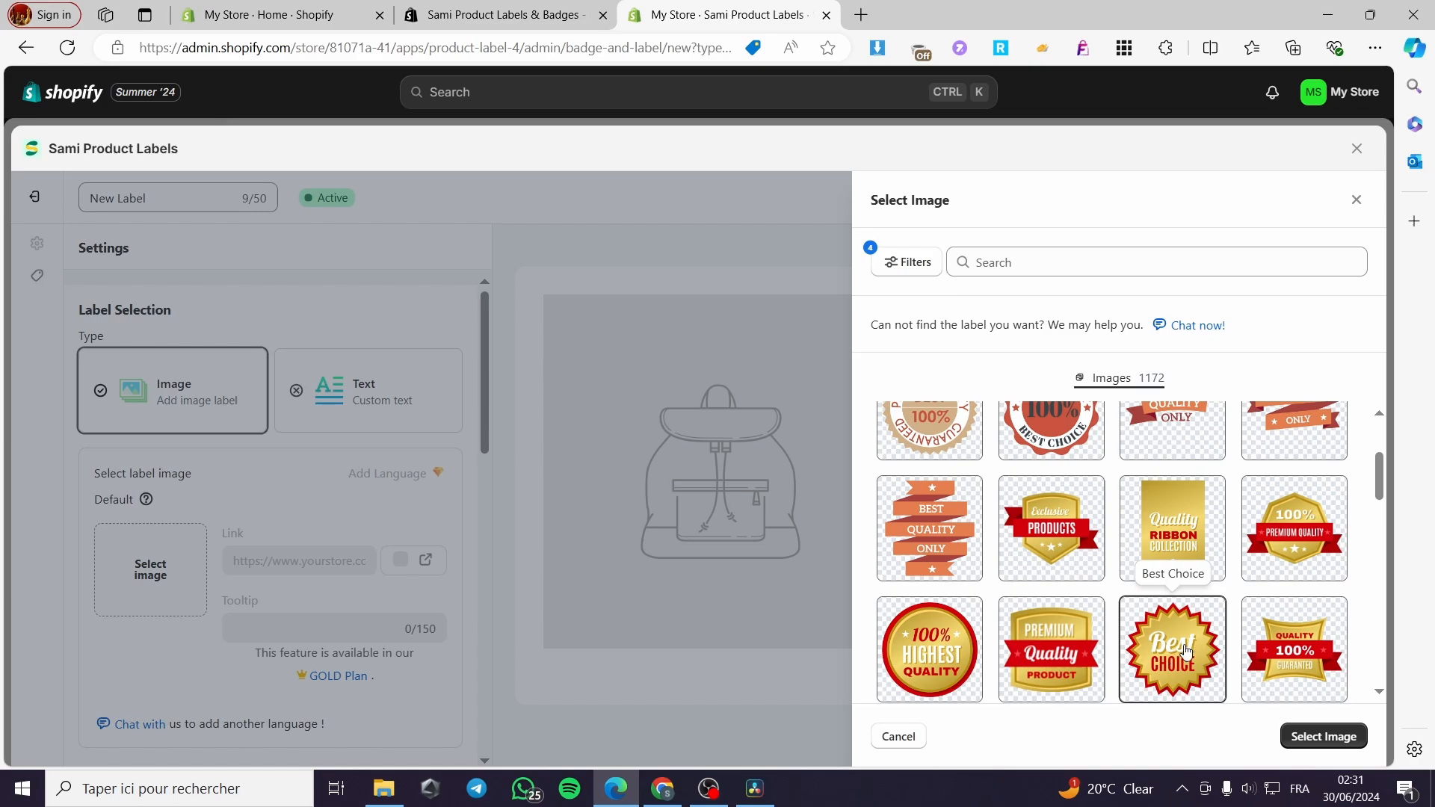
scroll(1186, 650, down, 3)
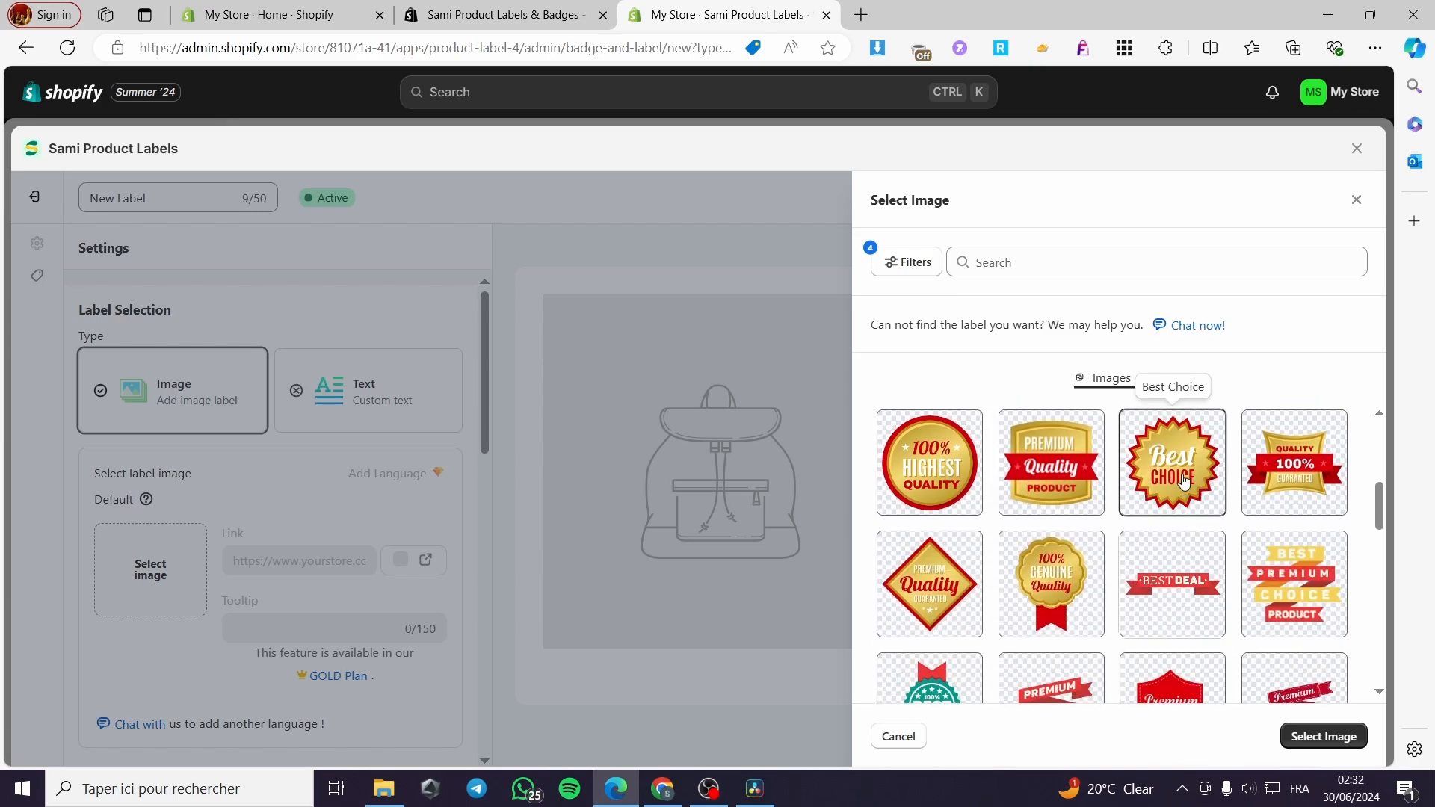
scroll(1162, 598, down, 3)
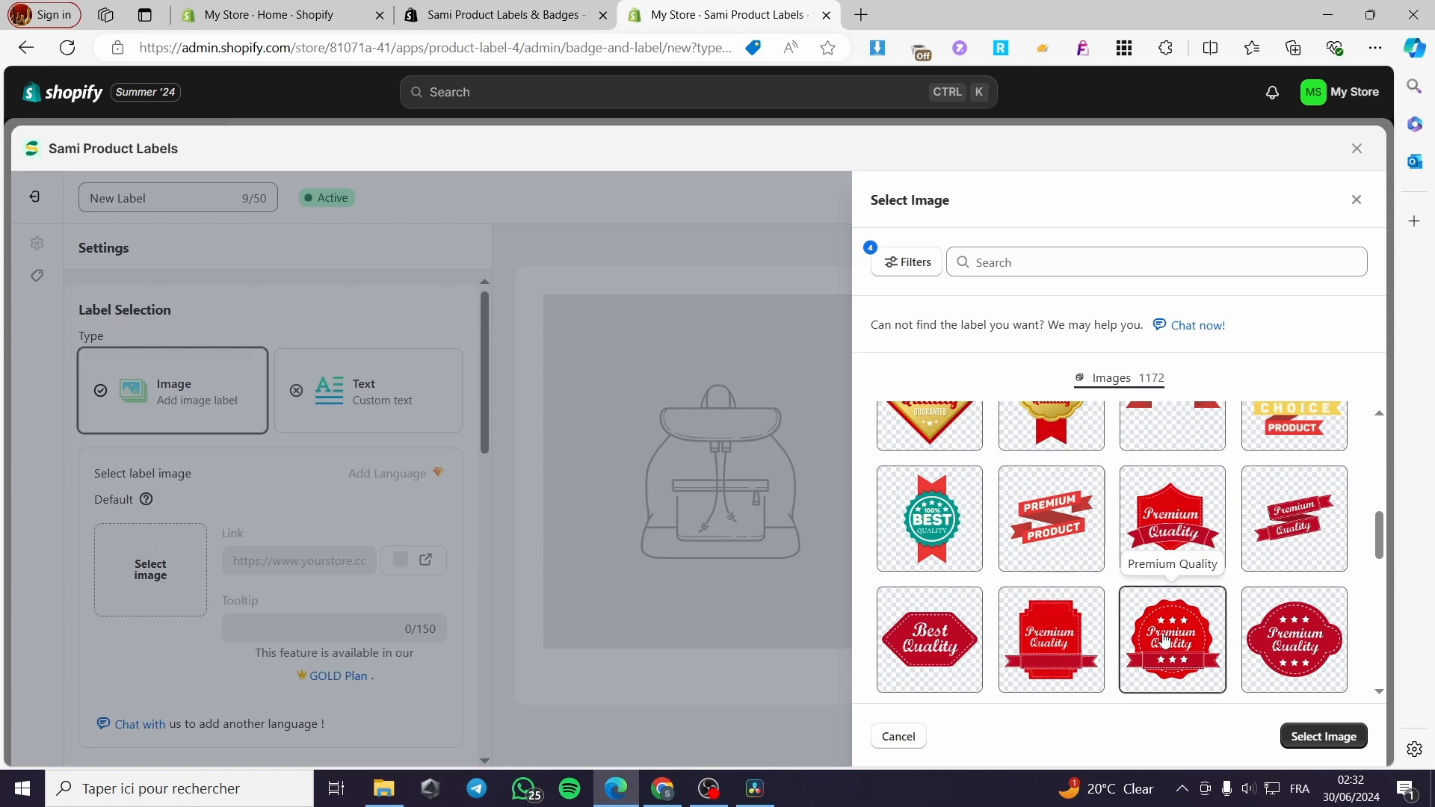
scroll(1167, 642, up, 5)
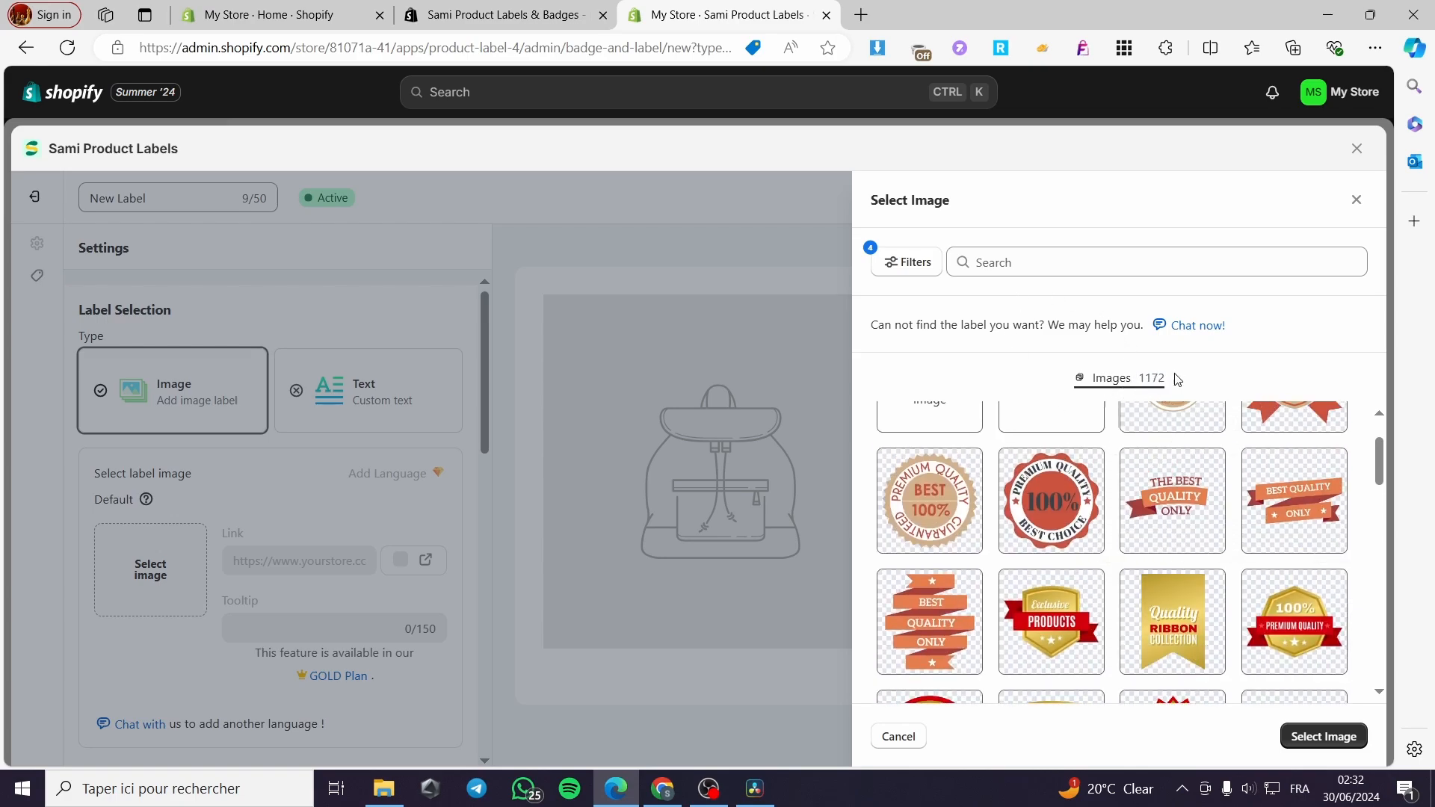
scroll(1304, 549, up, 2)
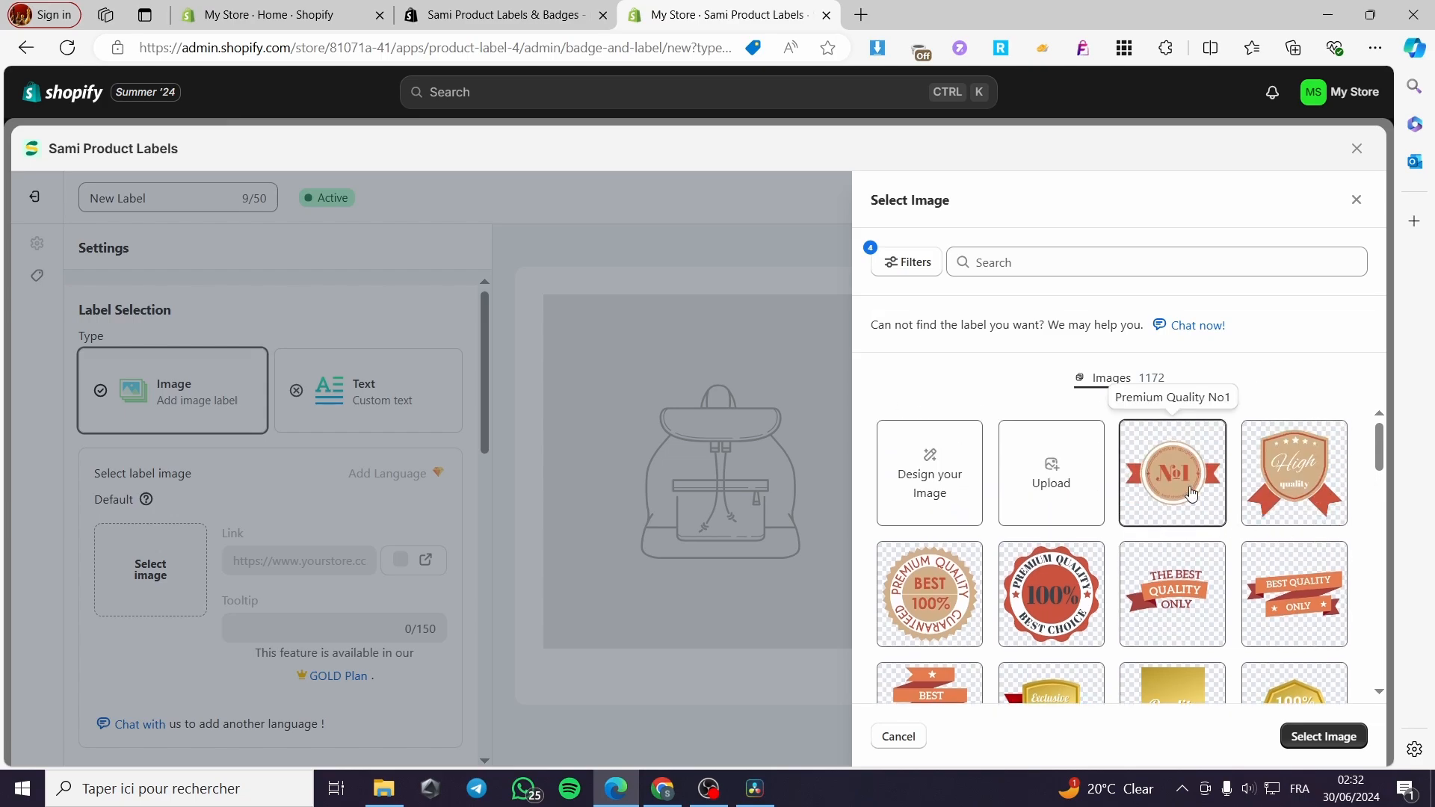
click(1129, 590)
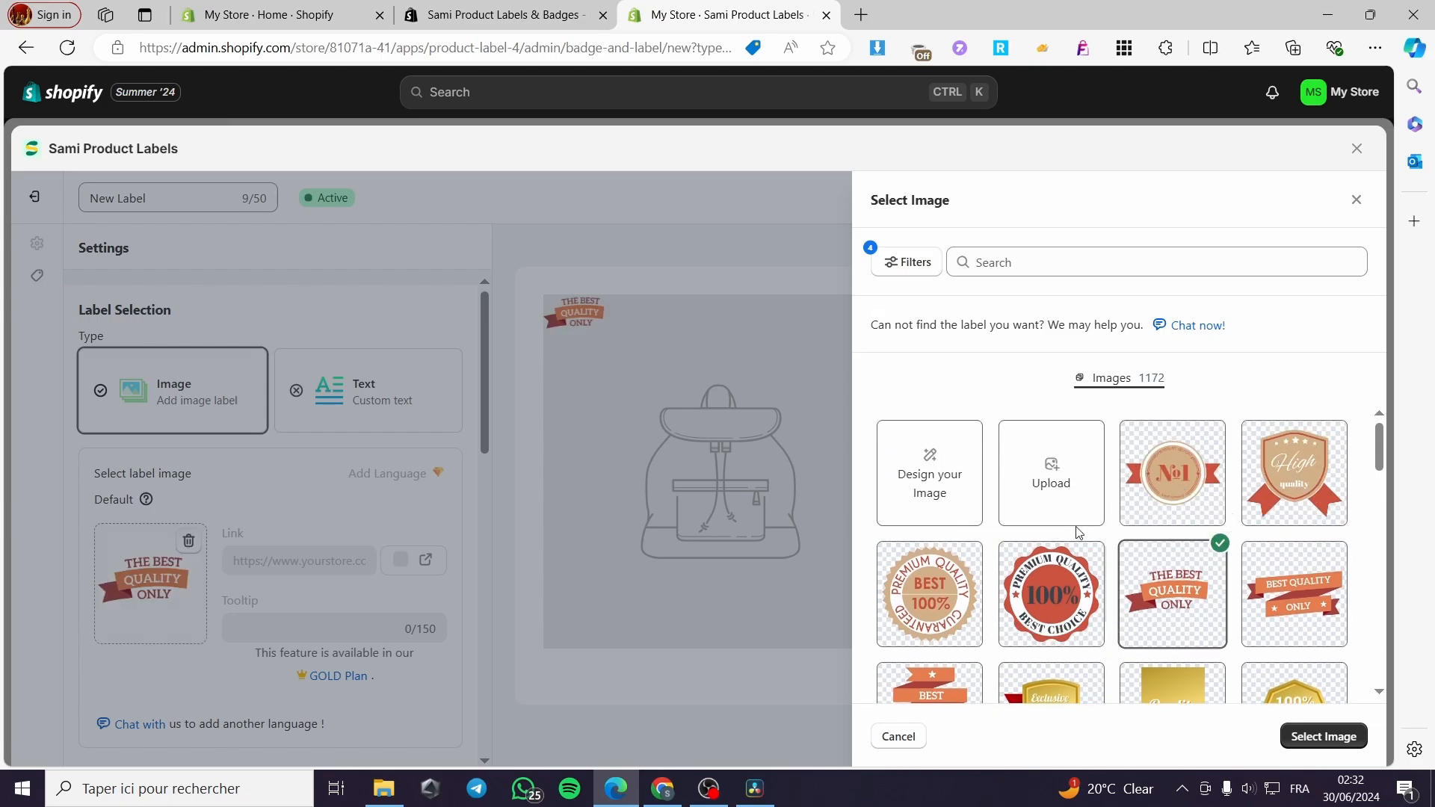
scroll(1270, 635, down, 1)
click(1327, 739)
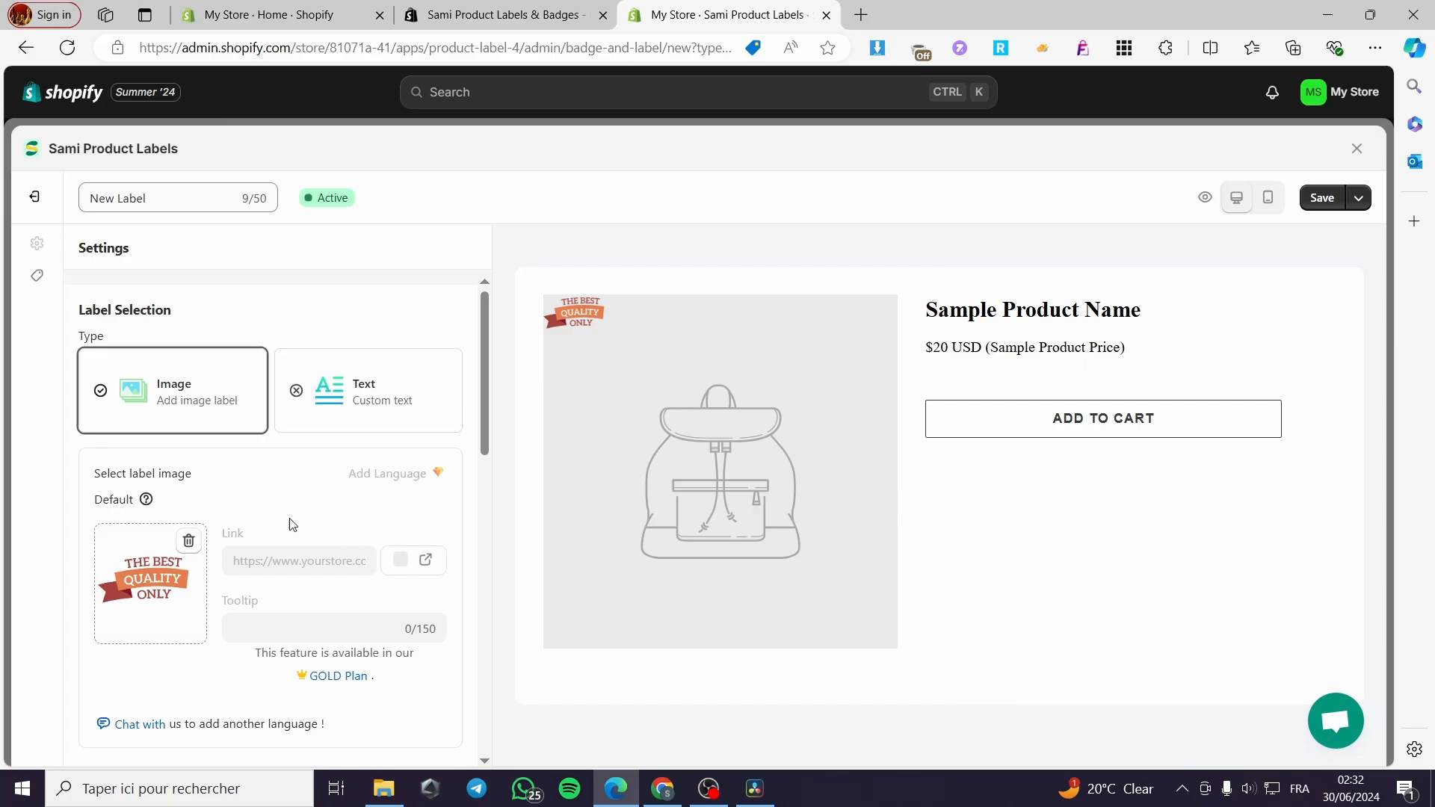
- Try the Medium and Large sizes in the label's design settings and return the size to Small
scroll(117, 497, down, 1)
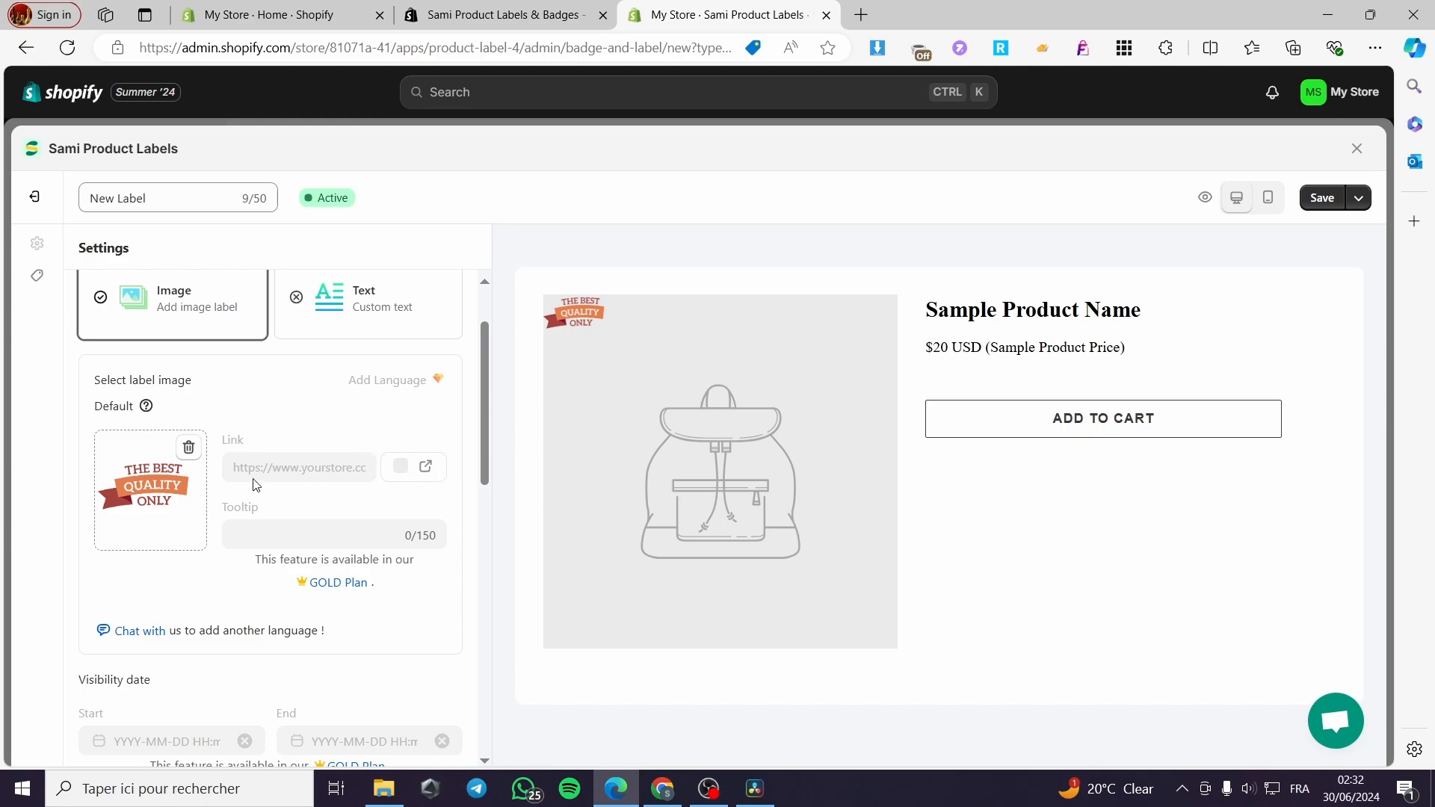
scroll(200, 486, down, 3)
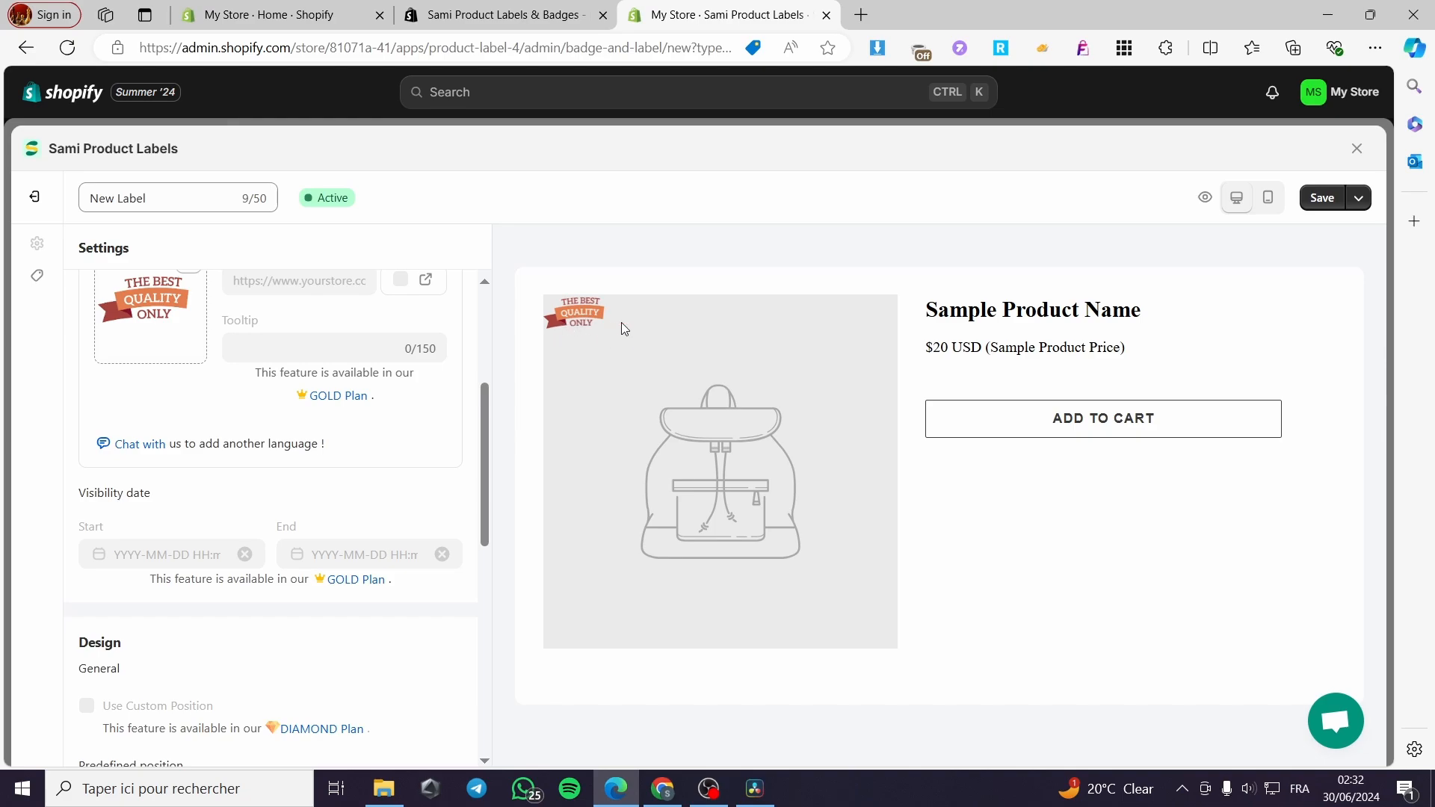
scroll(229, 489, down, 4)
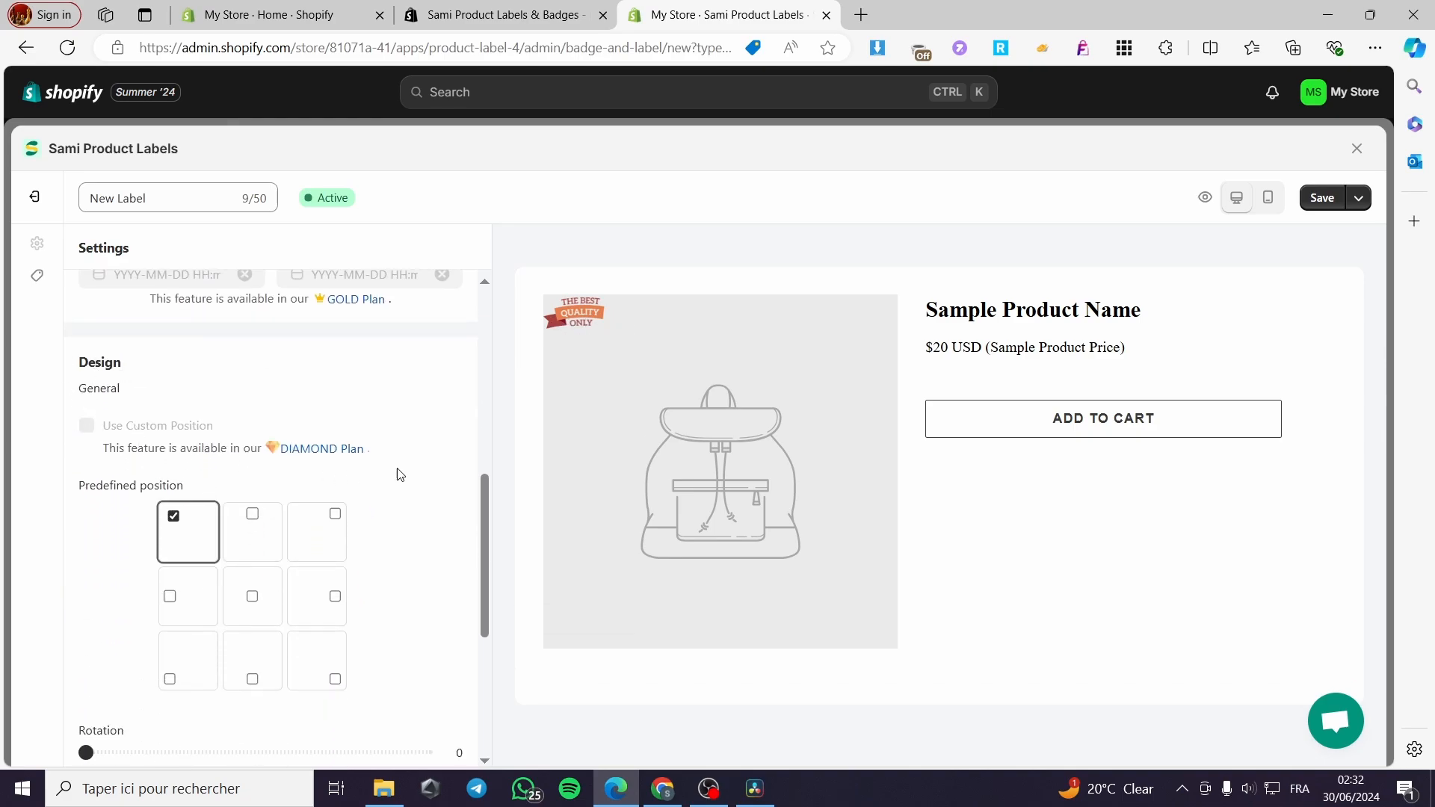
scroll(330, 426, down, 5)
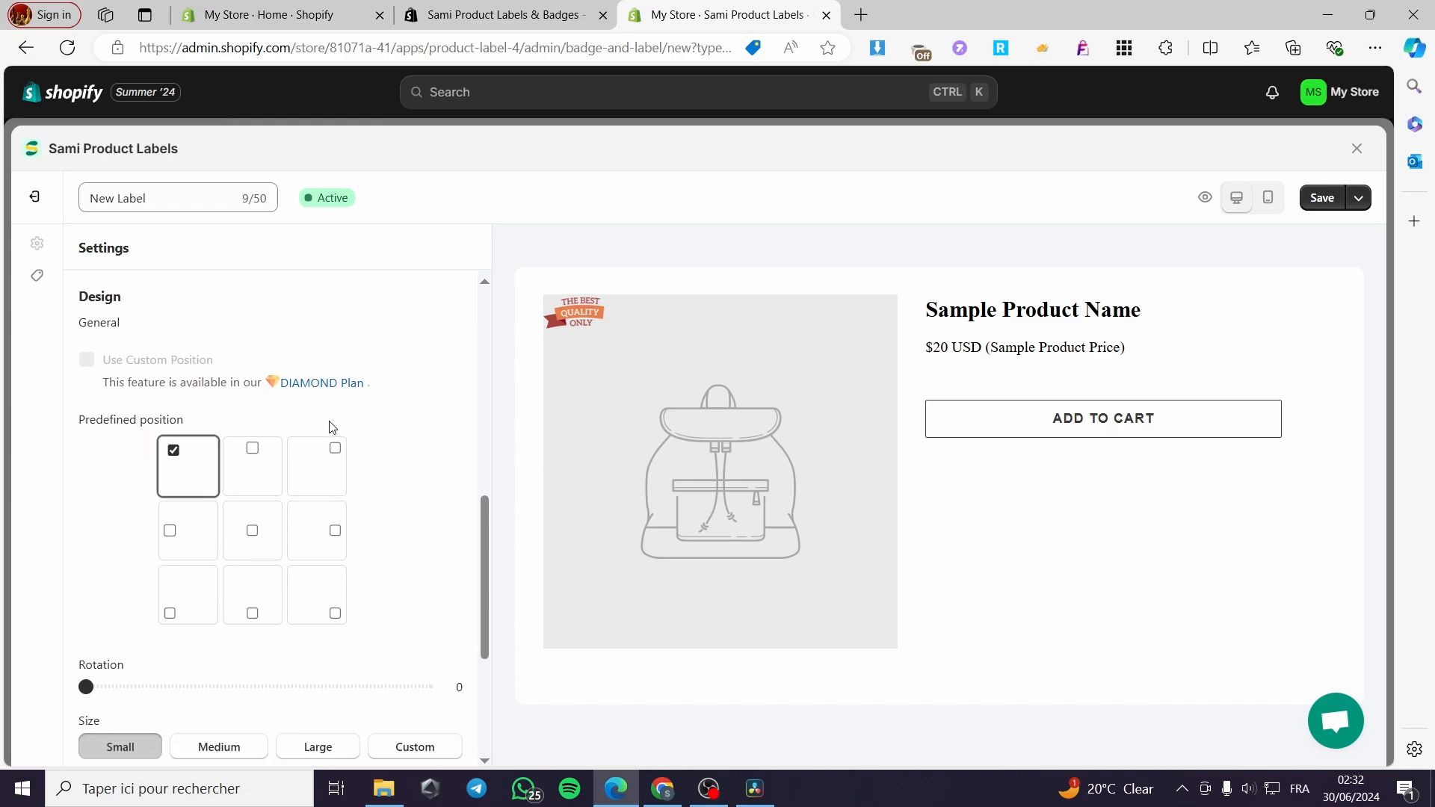
mouse_move(88, 406)
mouse_down()
mouse_move(400, 410)
mouse_move(52, 420)
mouse_move(401, 411)
mouse_move(74, 417)
mouse_up()
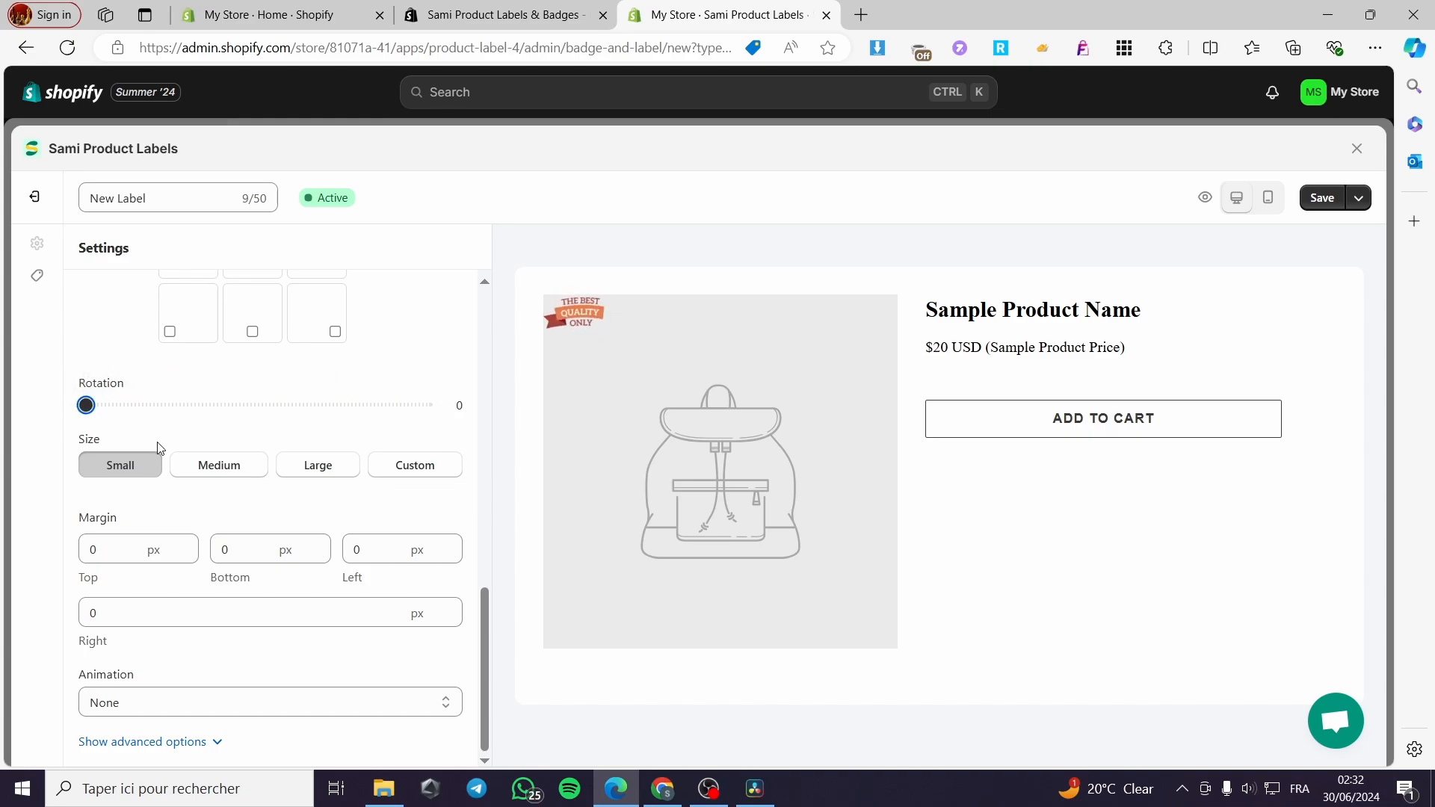
click(219, 465)
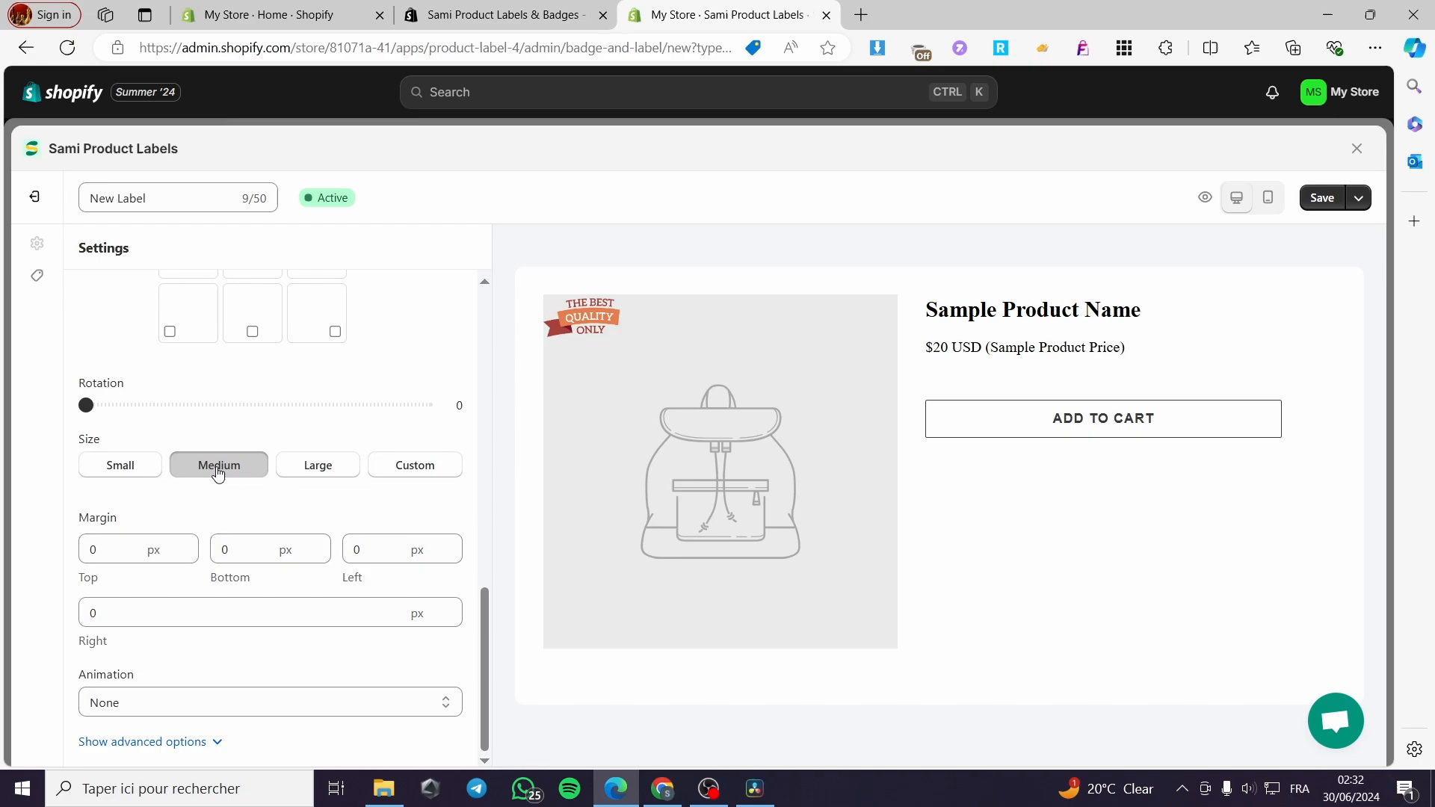
click(335, 471)
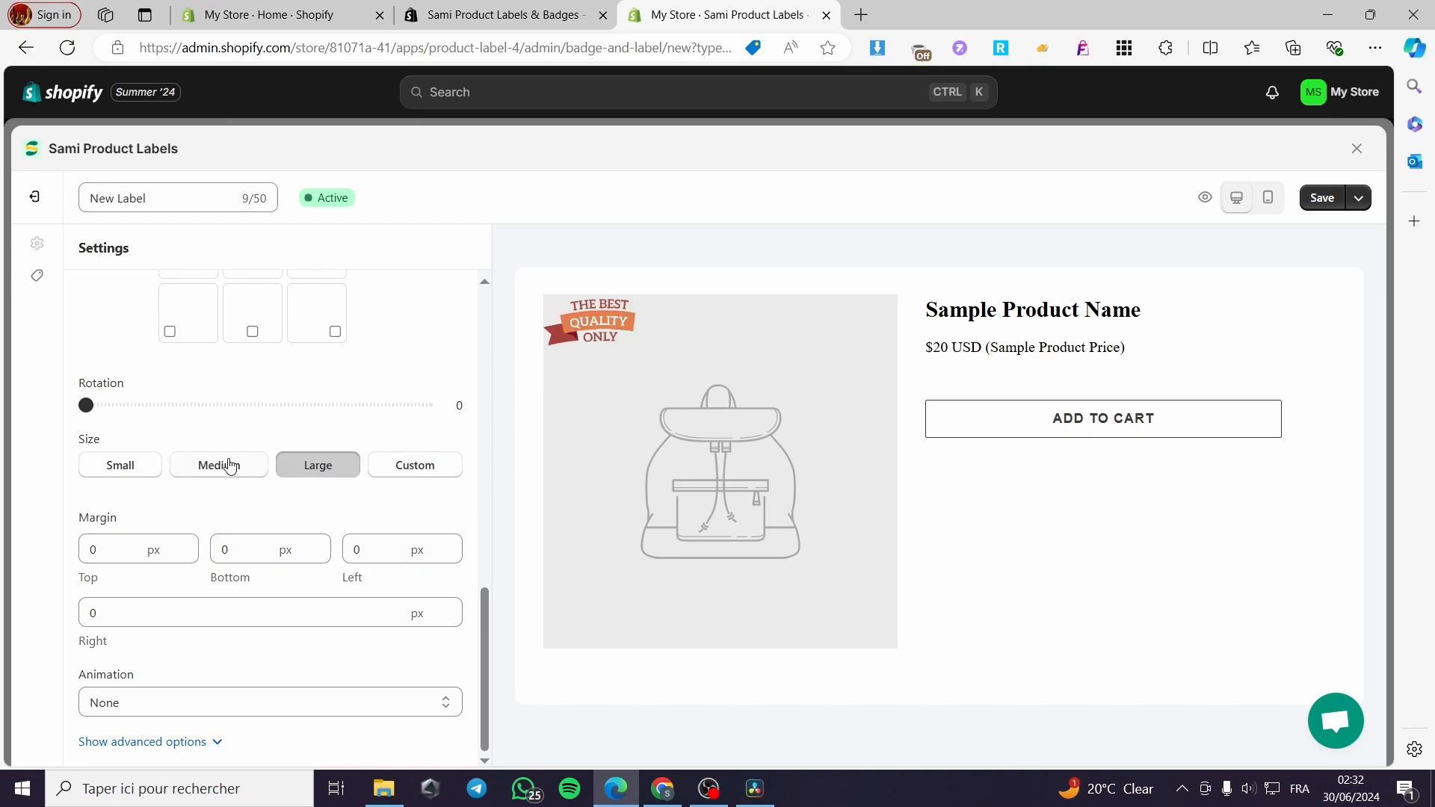
click(113, 469)
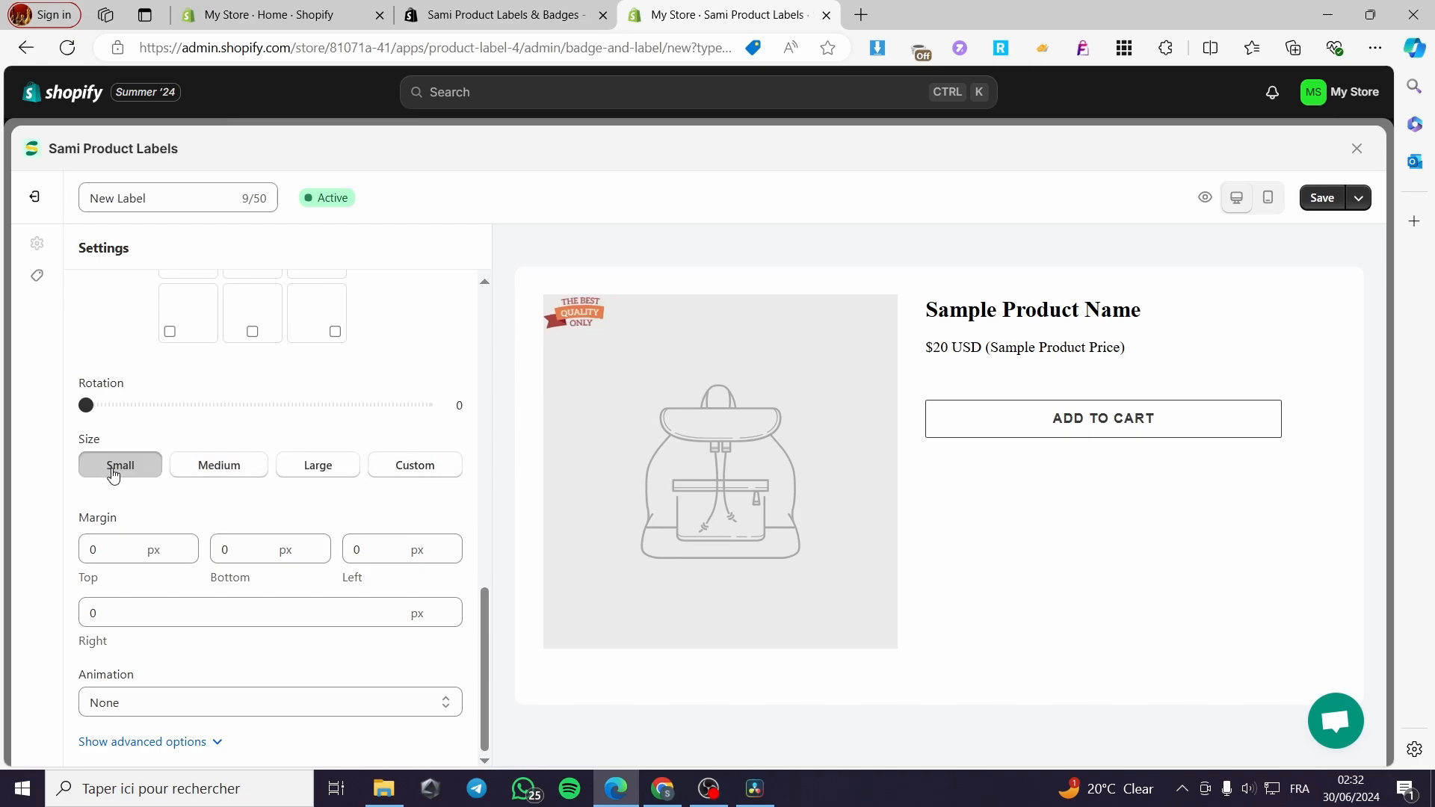
- Set the label size to Medium, trying the Pulse and Flash animations before returning the animation to None
click(249, 477)
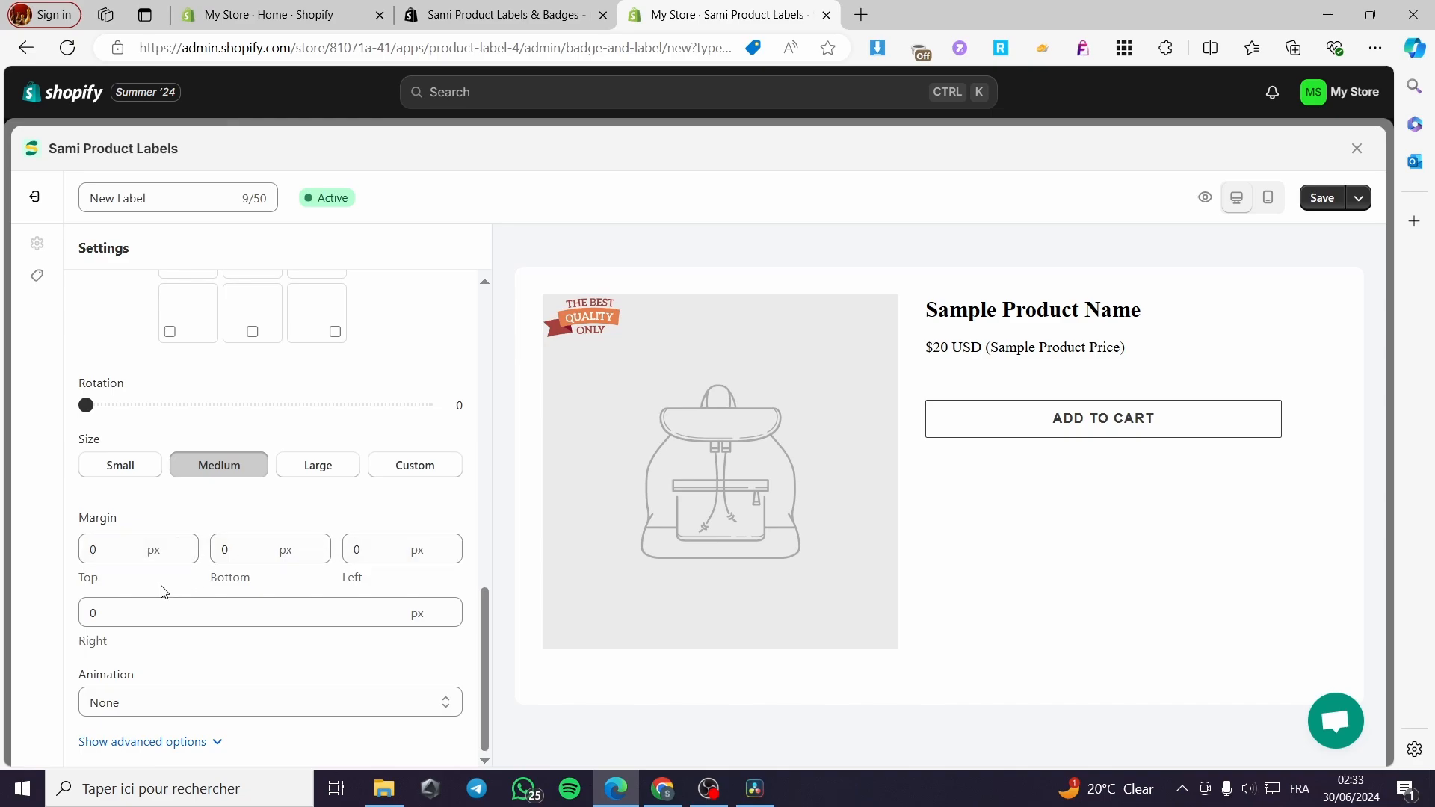
click(144, 710)
click(170, 458)
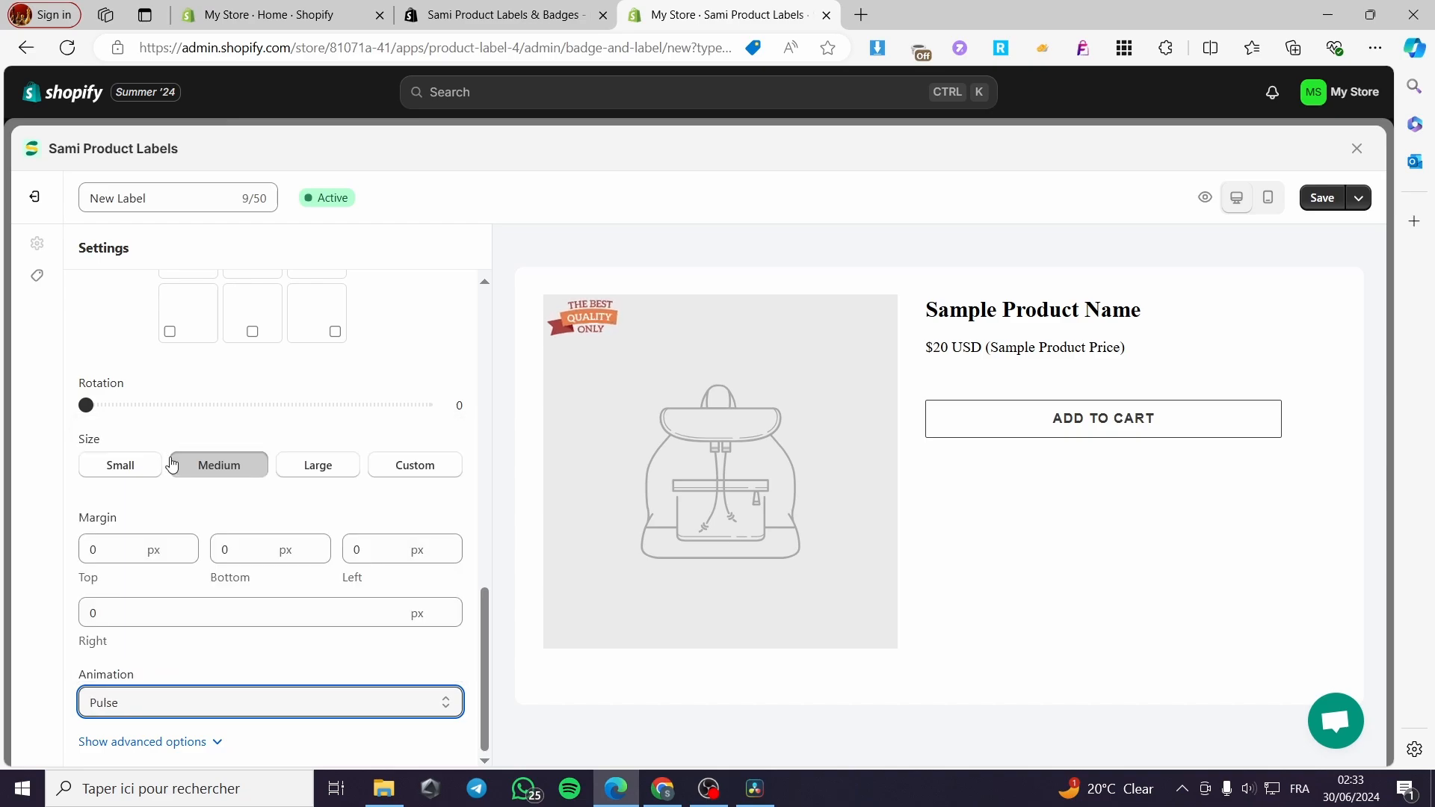
click(215, 701)
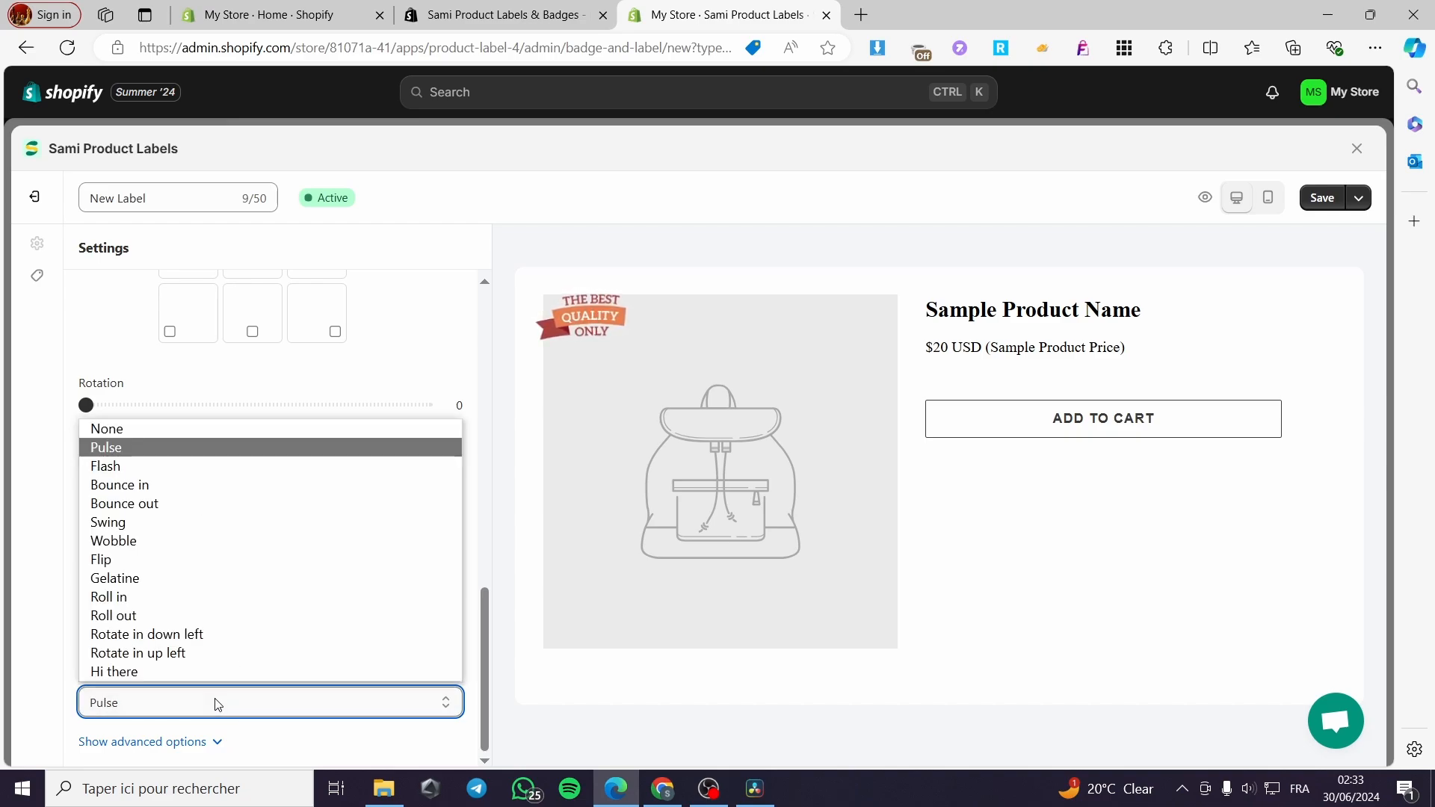
click(179, 473)
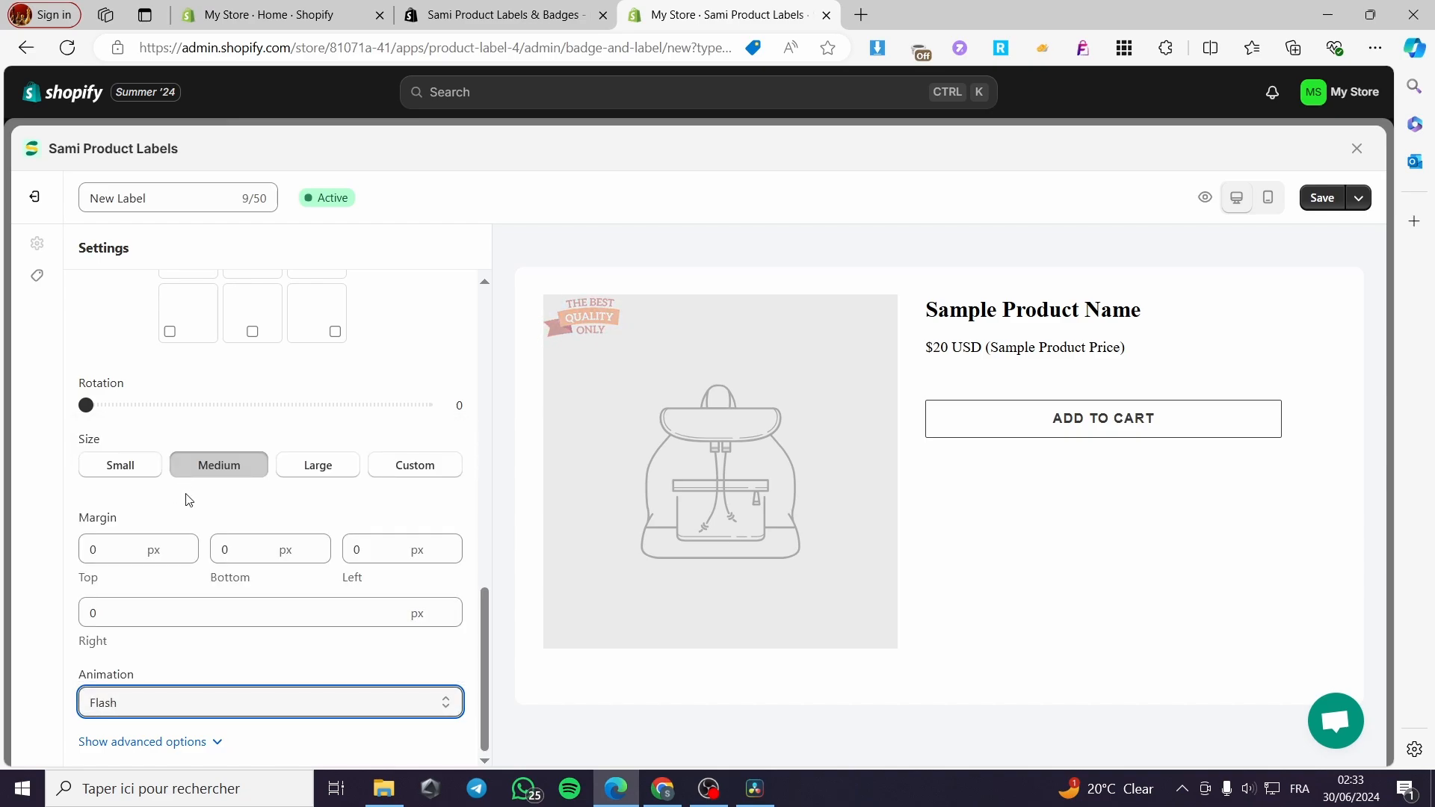
click(240, 698)
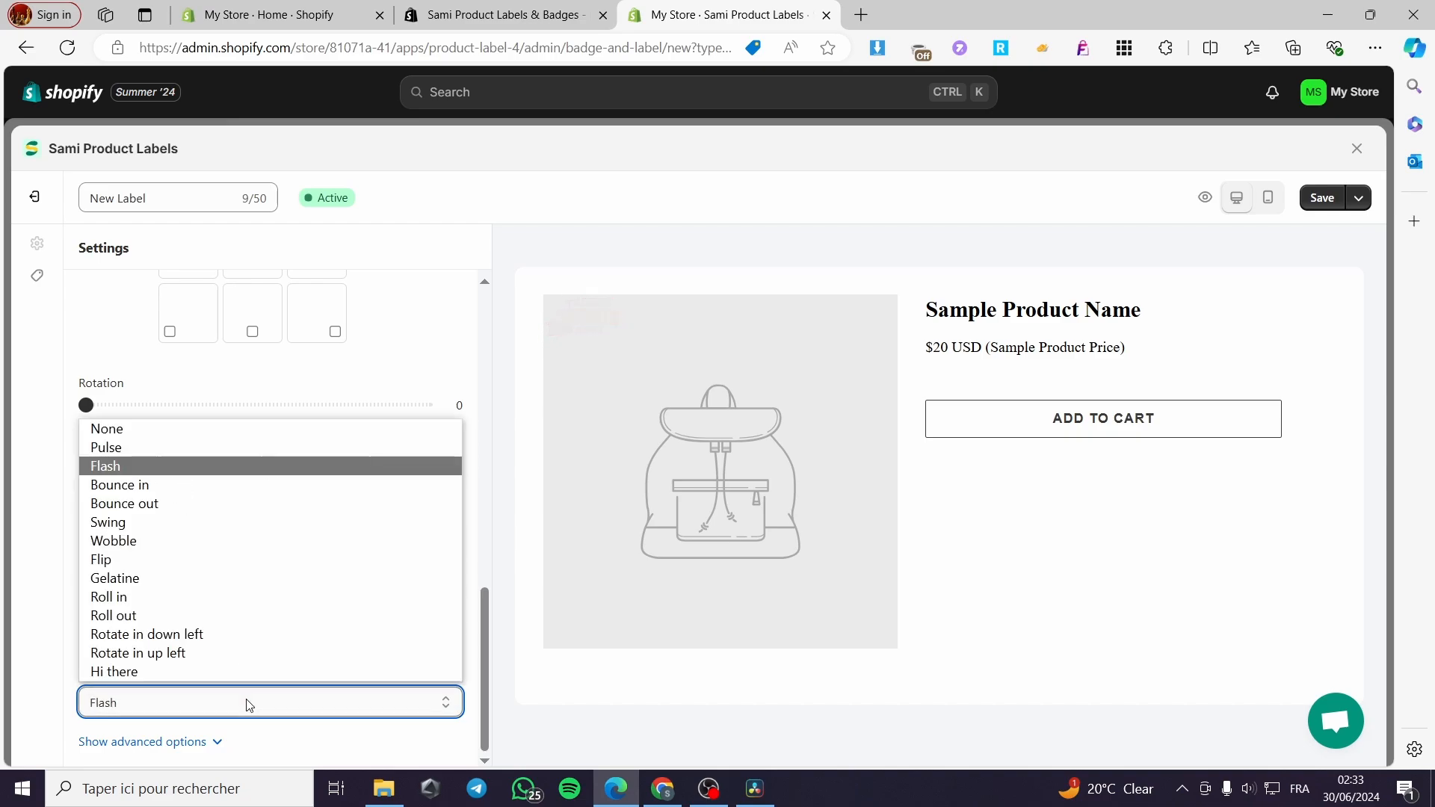
click(184, 434)
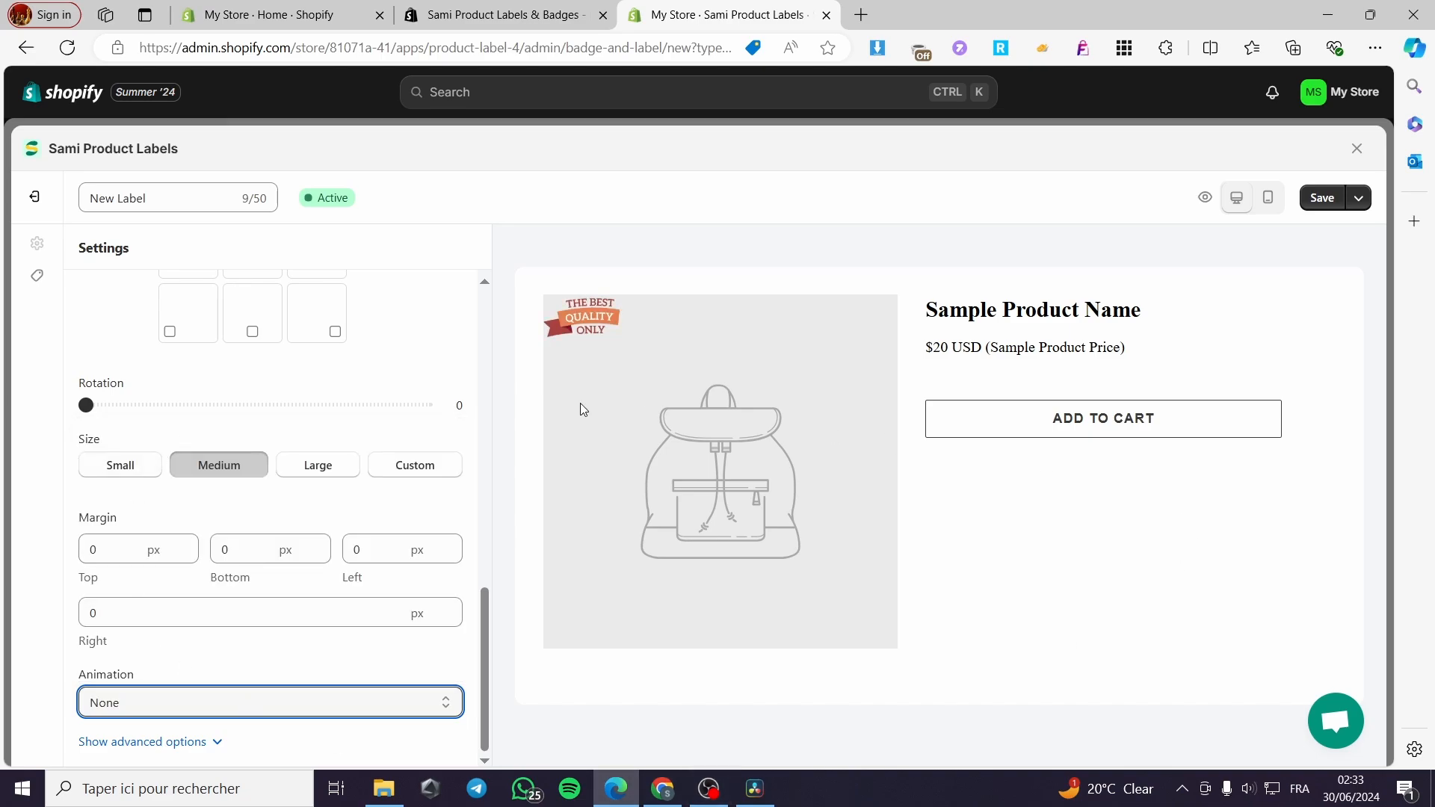
- Save the new label and exit the full-screen label editor
scroll(311, 514, up, 6)
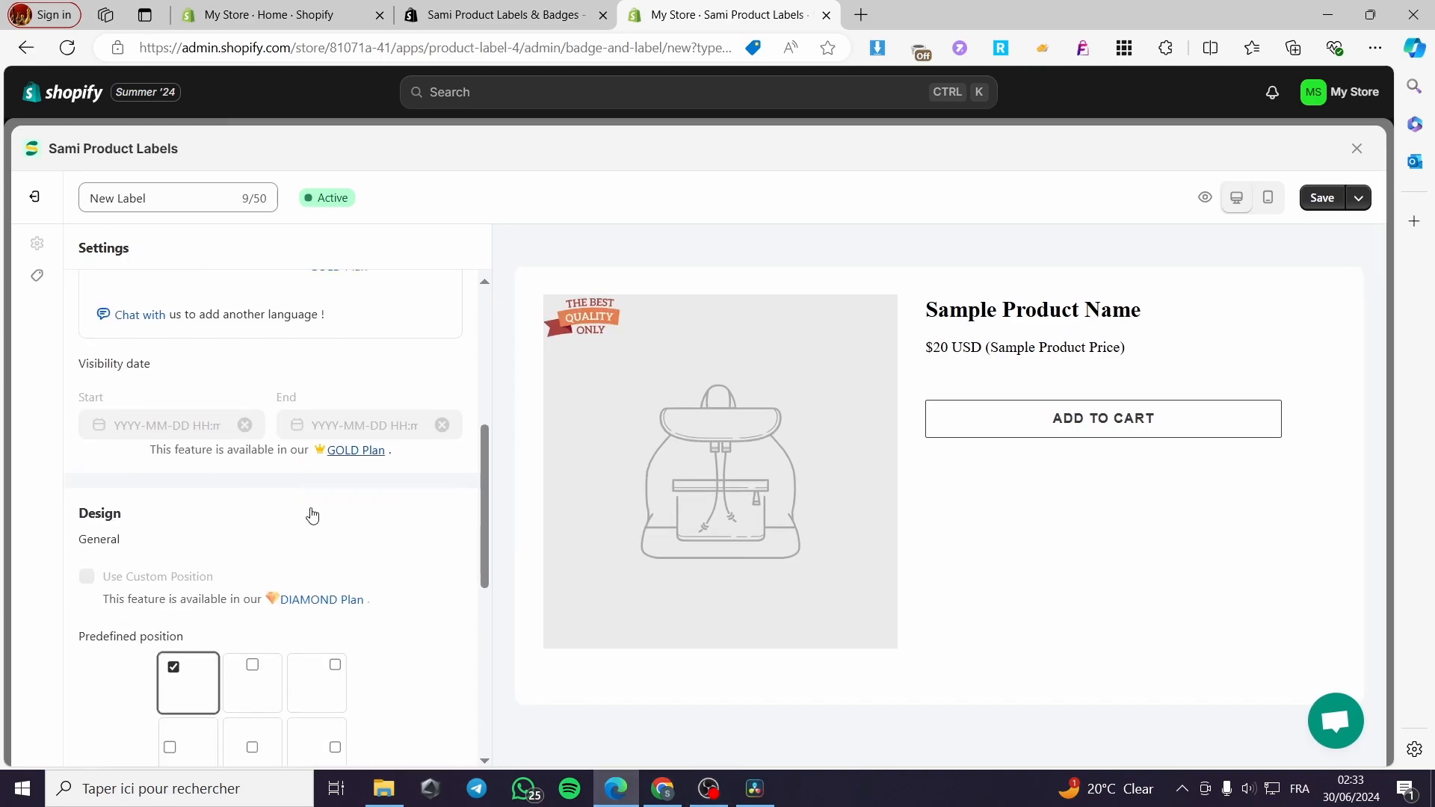
scroll(322, 538, up, 5)
click(1324, 200)
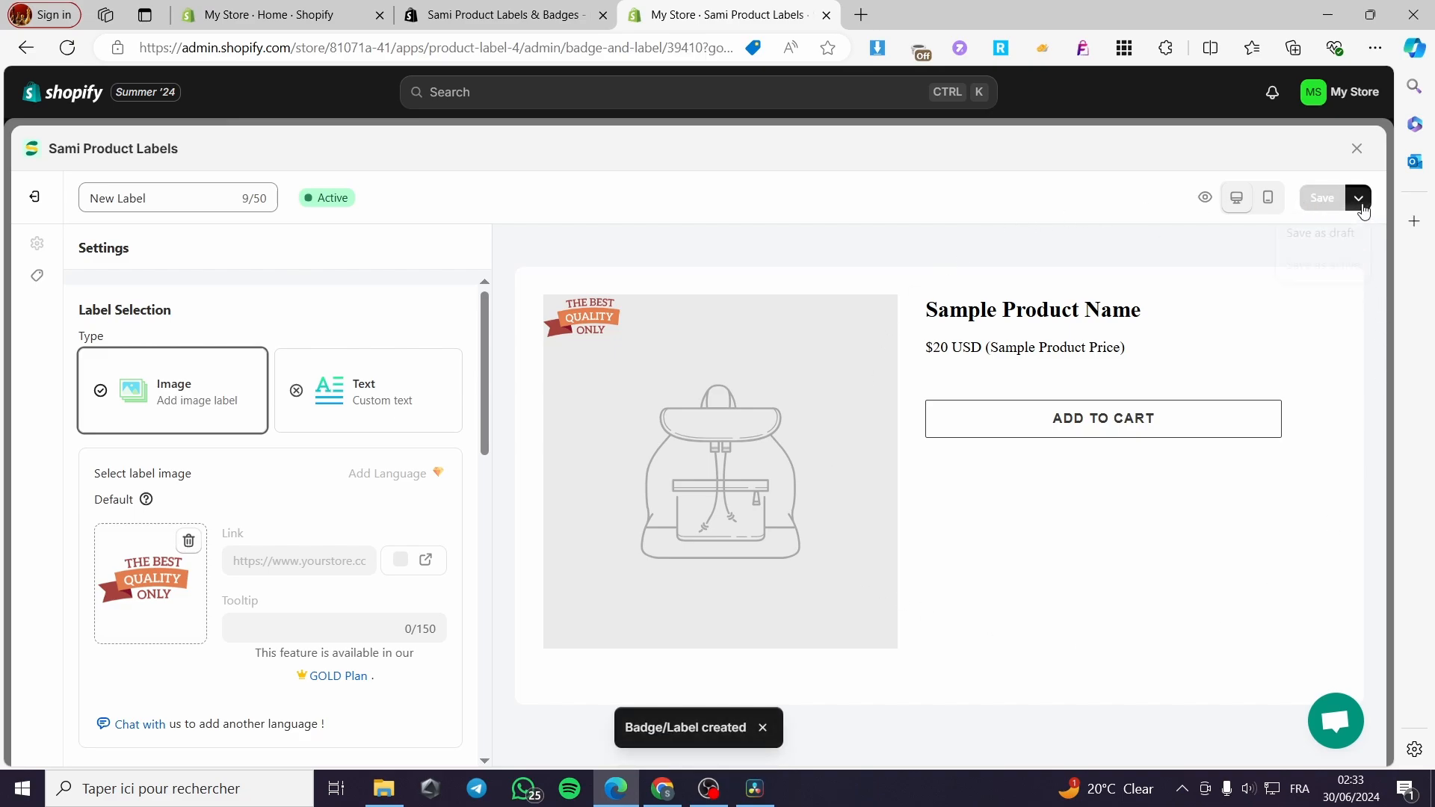
click(1359, 198)
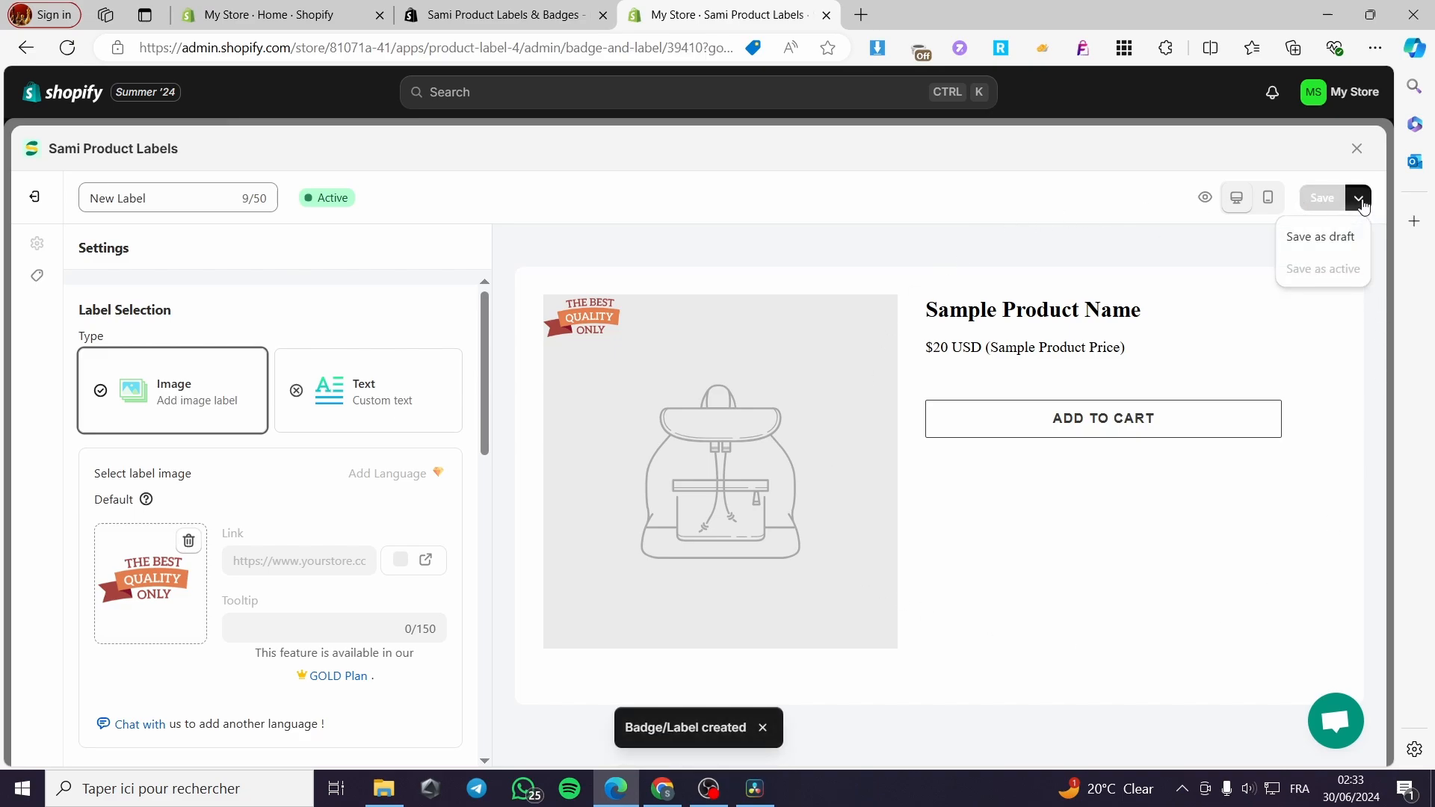
click(1359, 155)
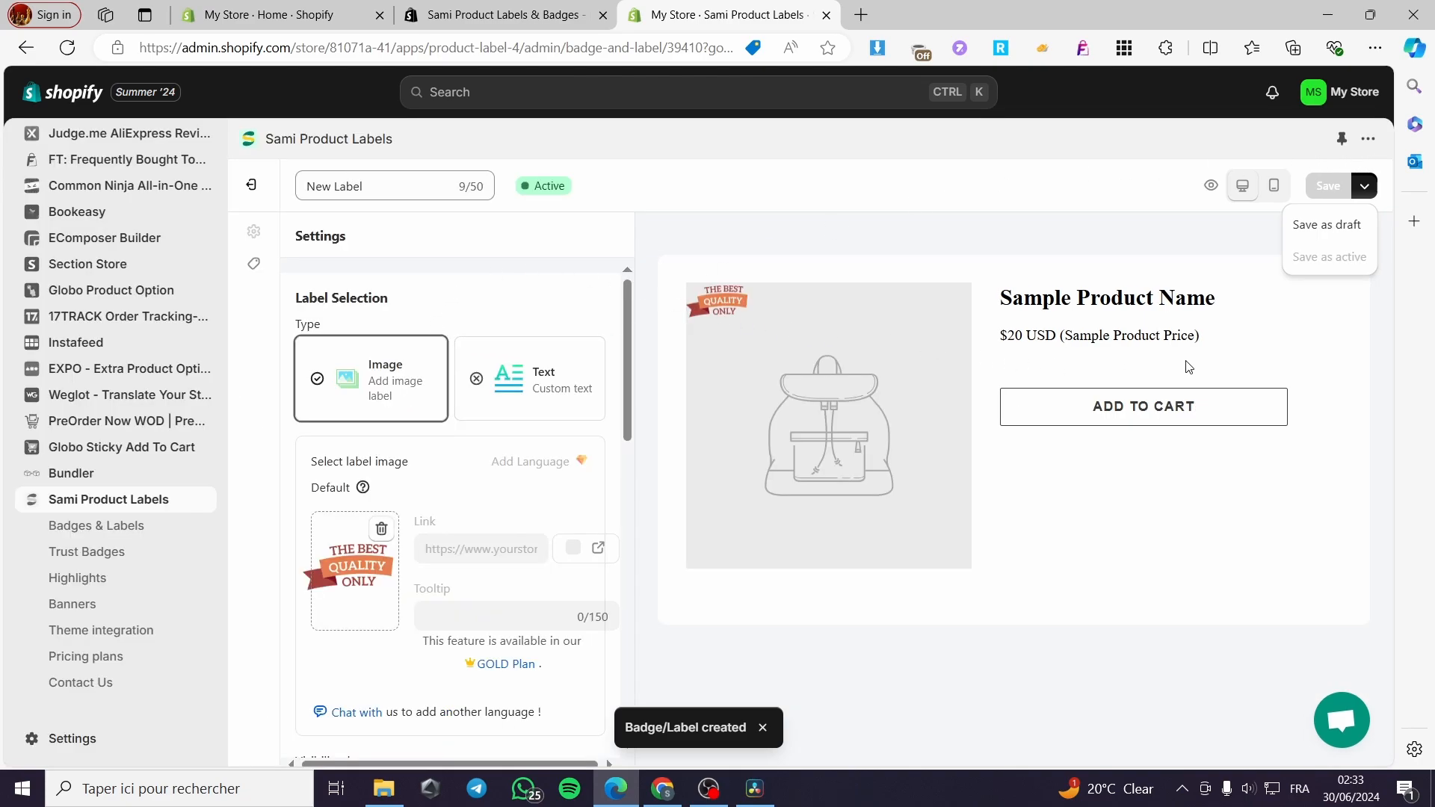
- Expand the label's advanced options and review the tablet and mobile size settings and the custom CSS area
scroll(372, 438, down, 3)
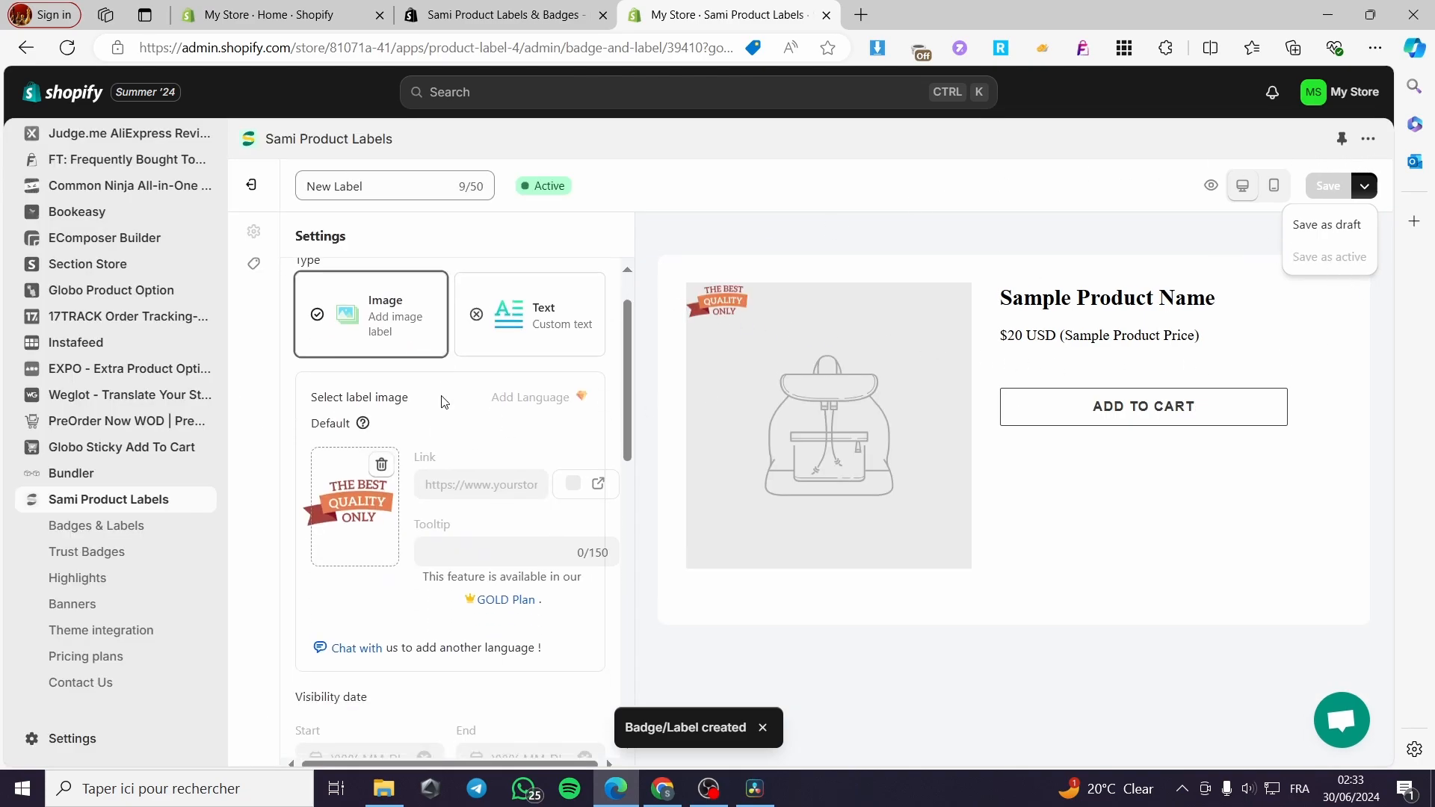
scroll(532, 489, down, 5)
scroll(553, 553, down, 5)
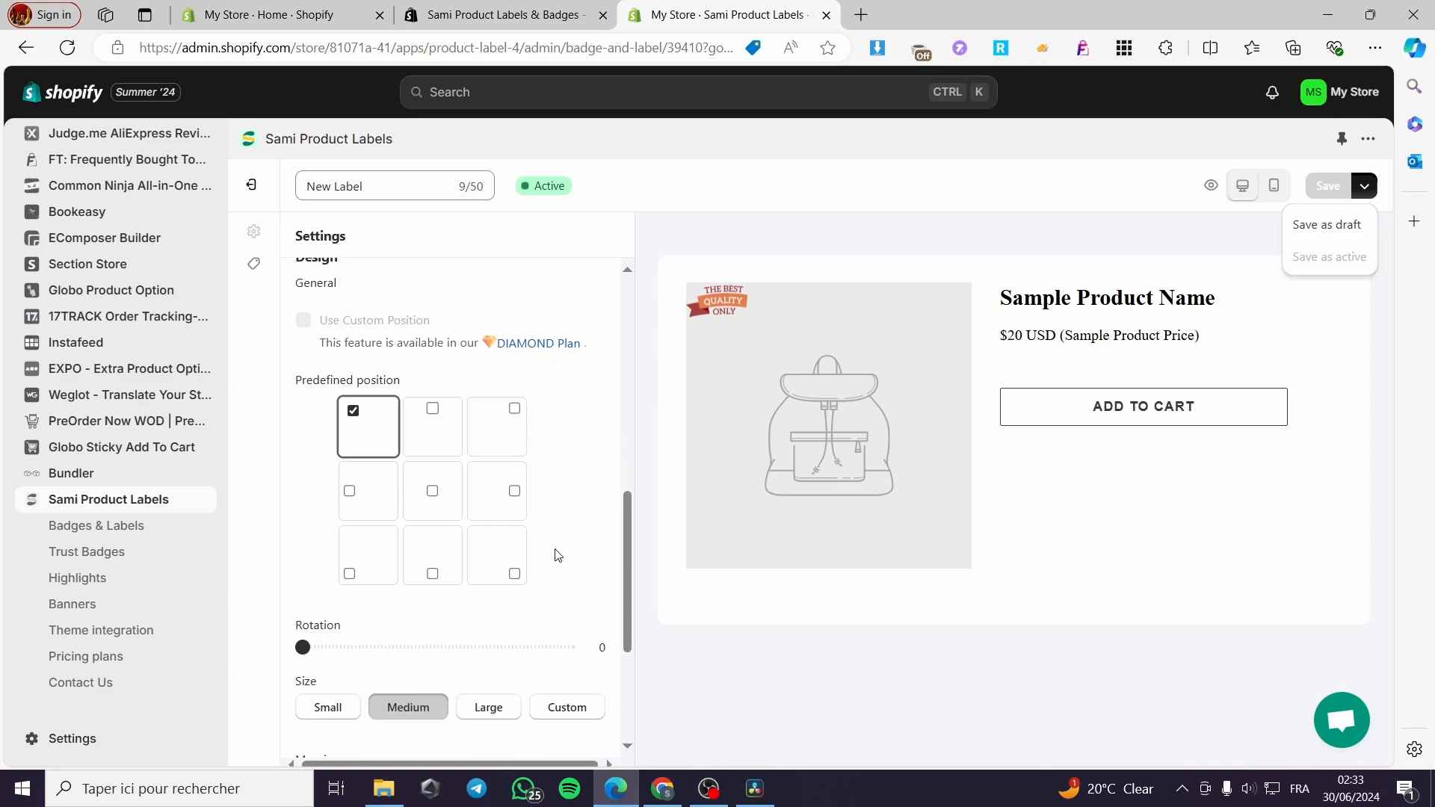
click(423, 727)
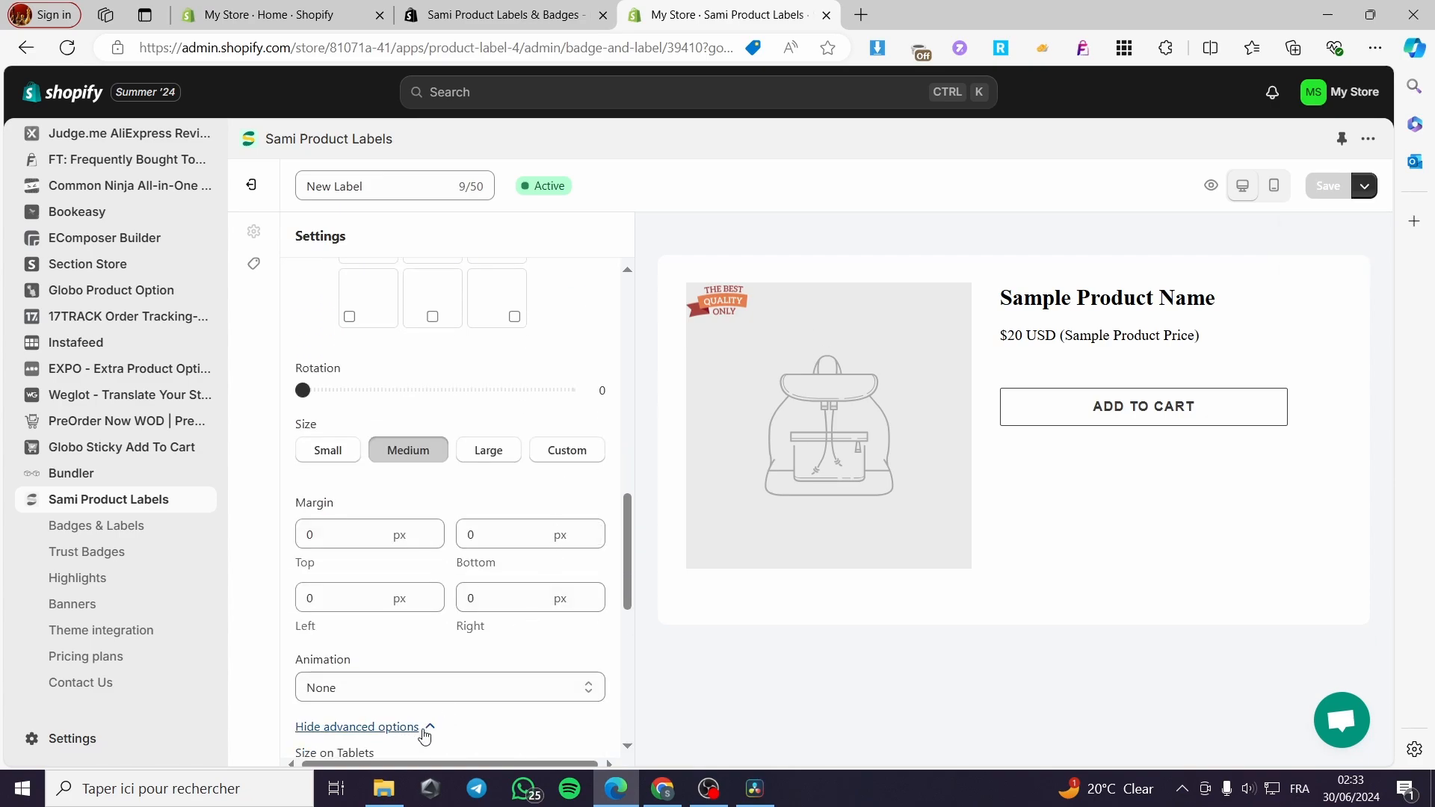
scroll(525, 631, down, 7)
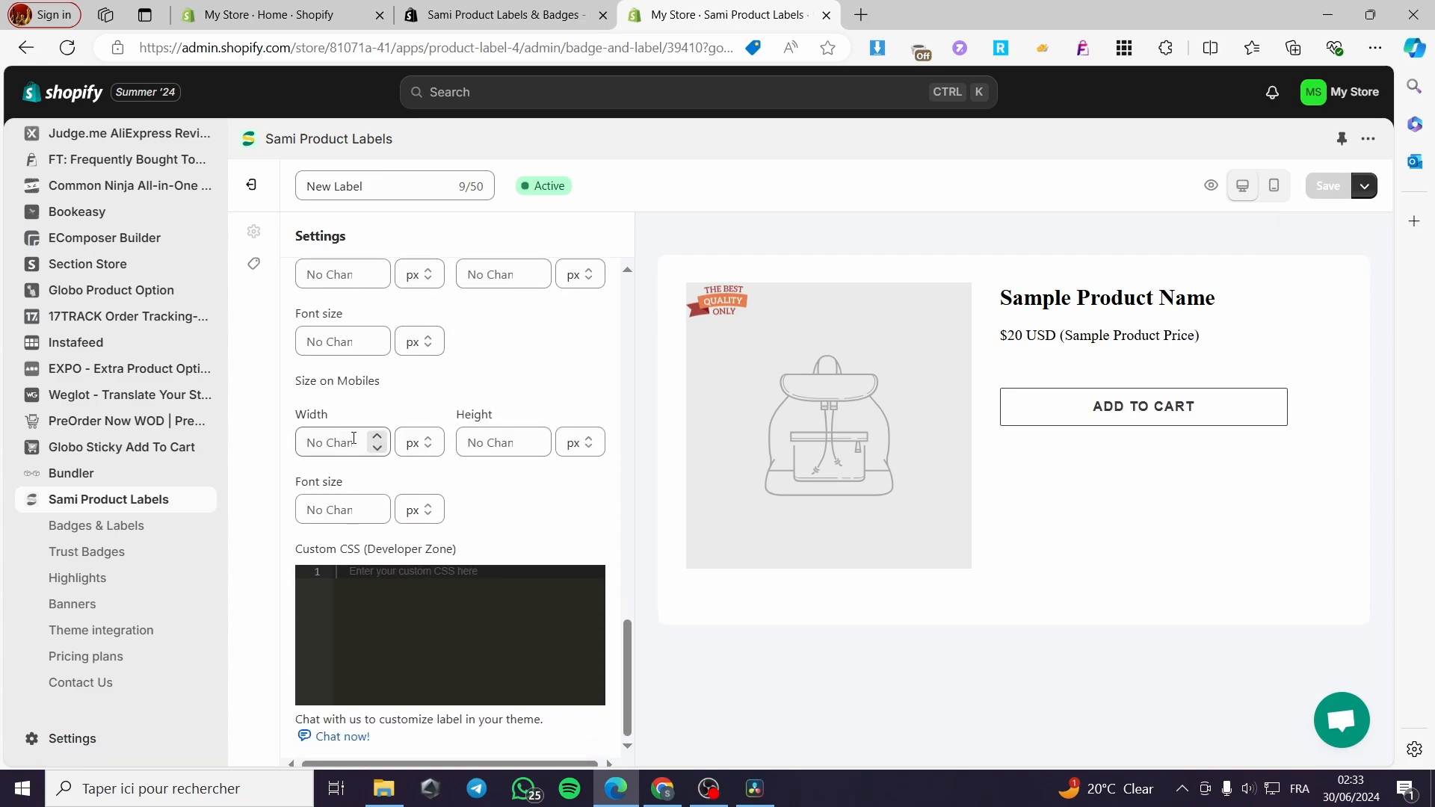
scroll(345, 377, up, 3)
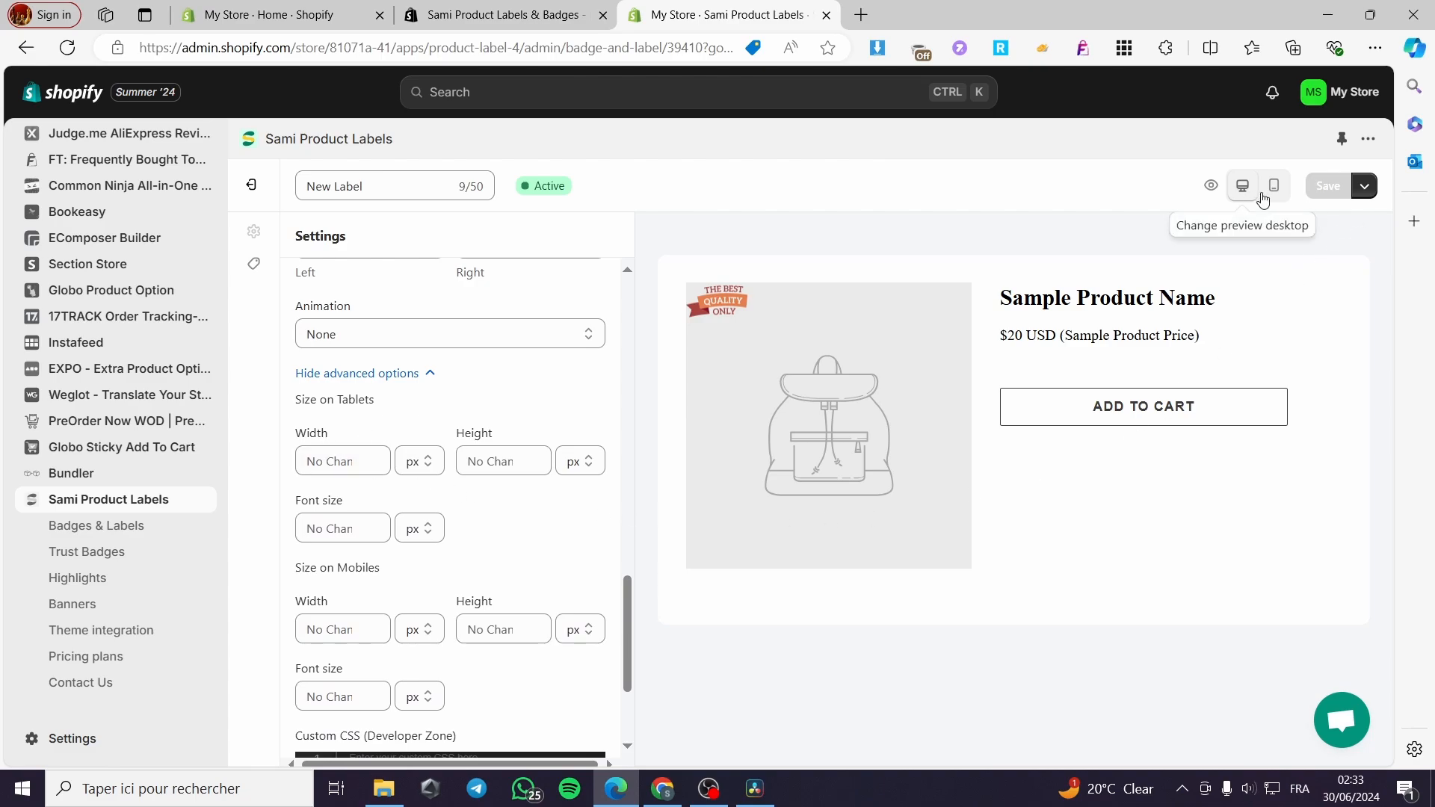
- Leave the label editor and choose Craft (live theme) for the app embed in the theme integration step
click(254, 188)
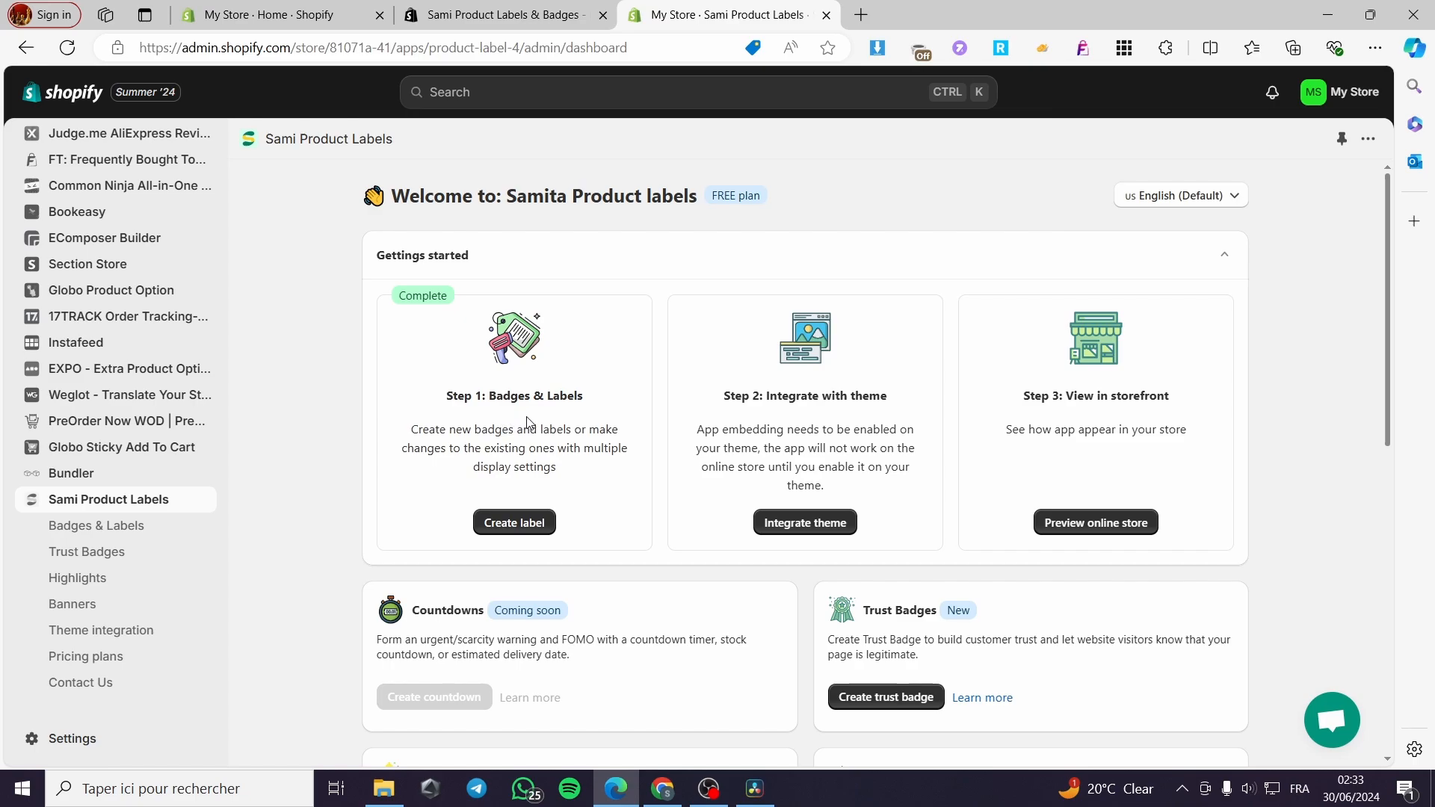
click(804, 526)
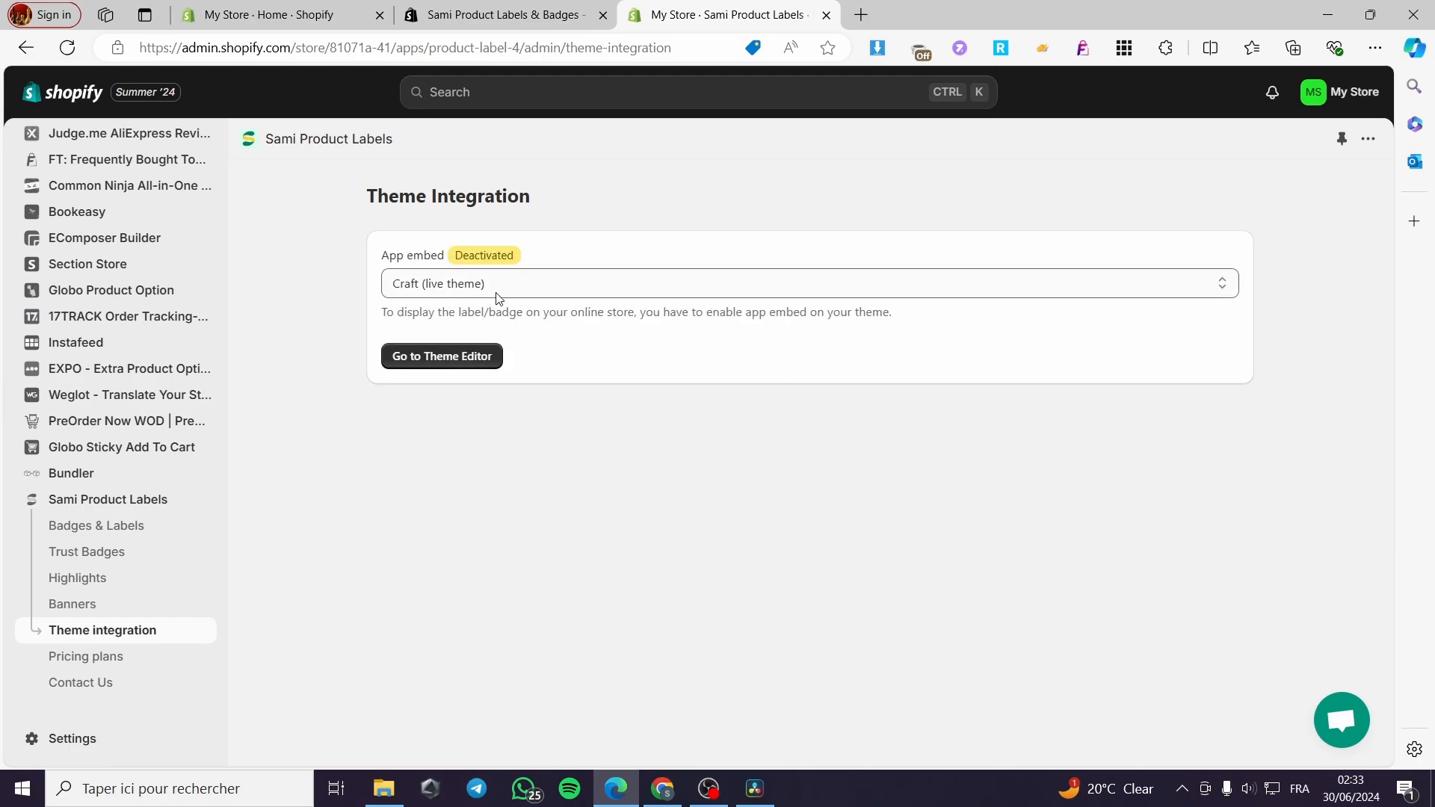
click(602, 296)
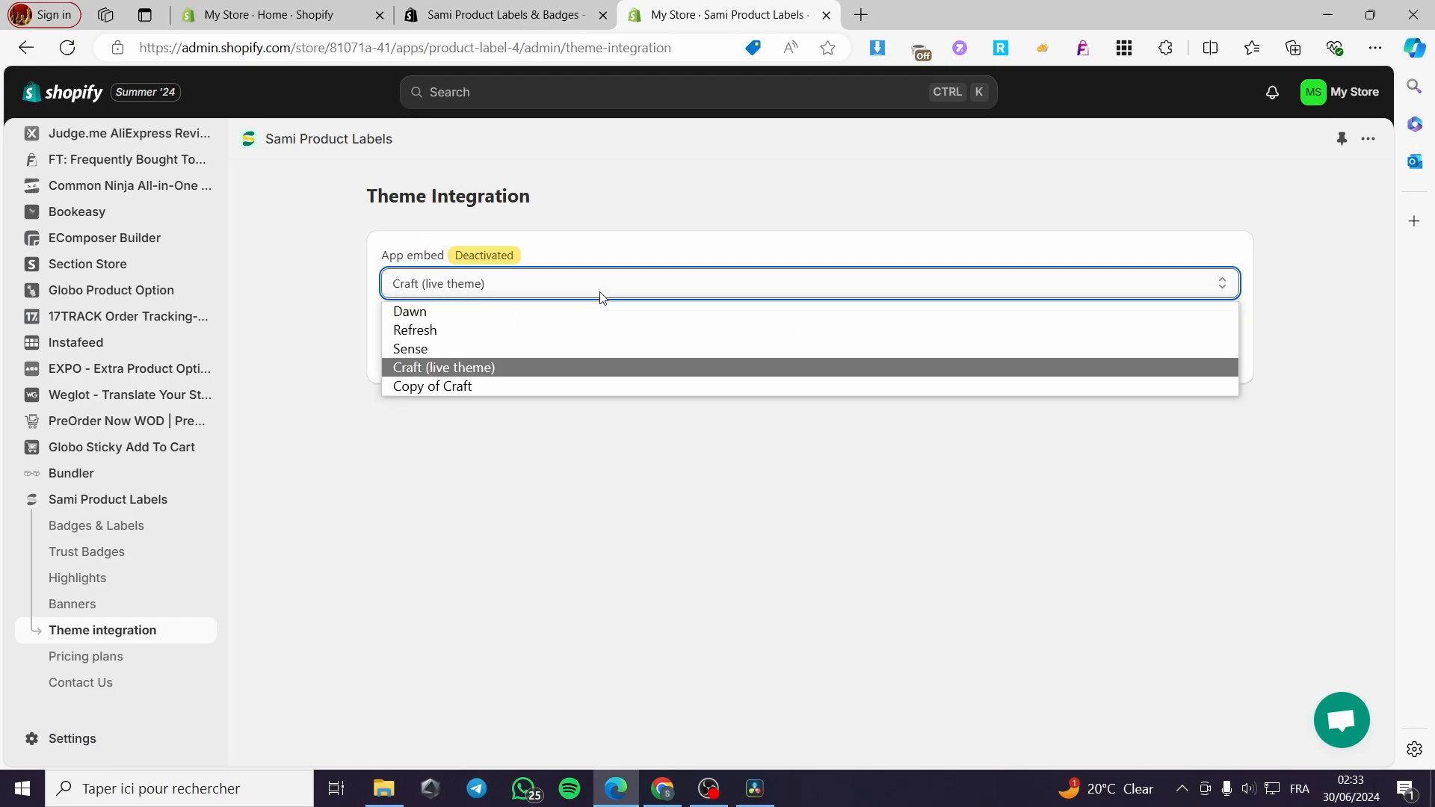
click(512, 372)
- Activate the Sami Product Labels app embed in the theme editor, save the theme, and close the editor
click(433, 359)
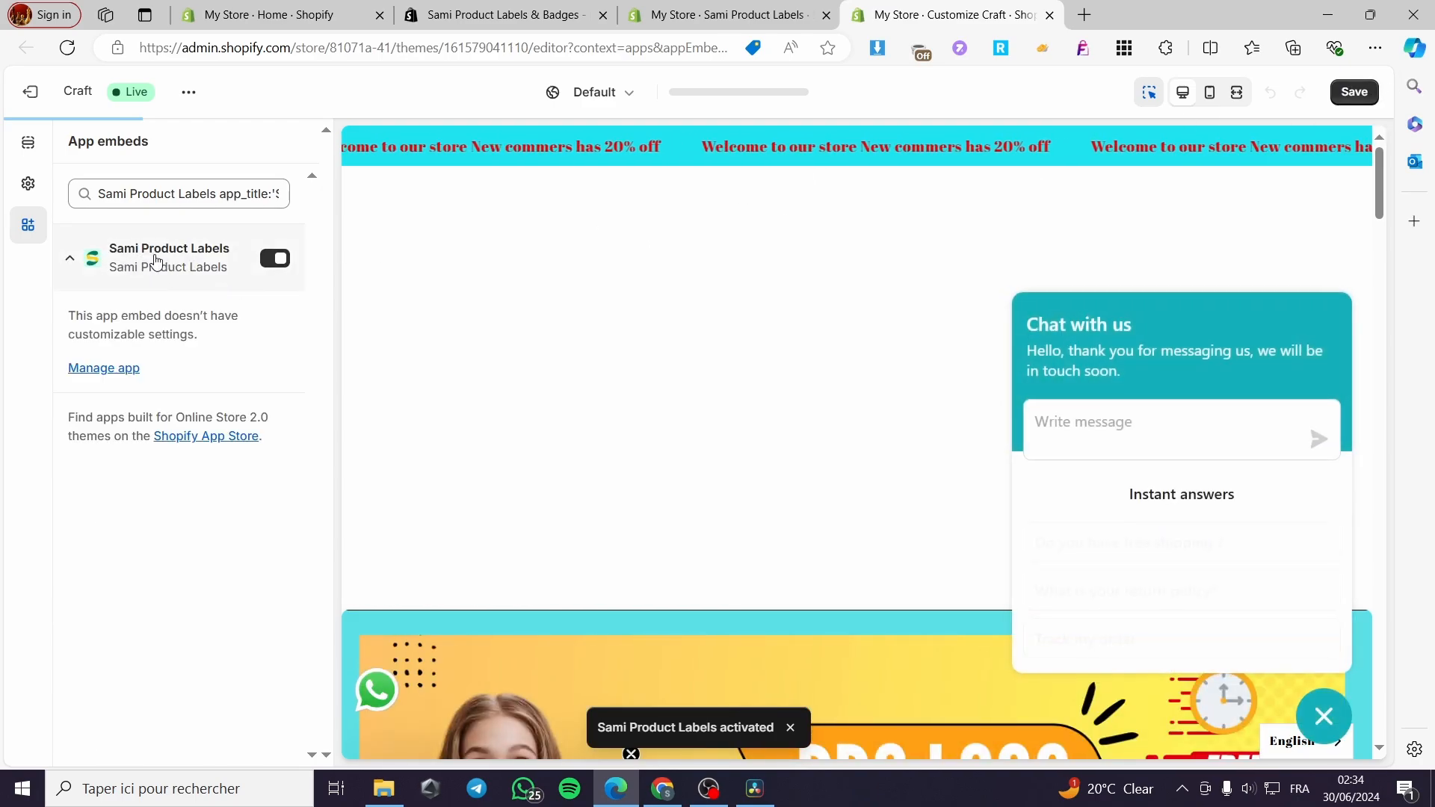
click(1324, 716)
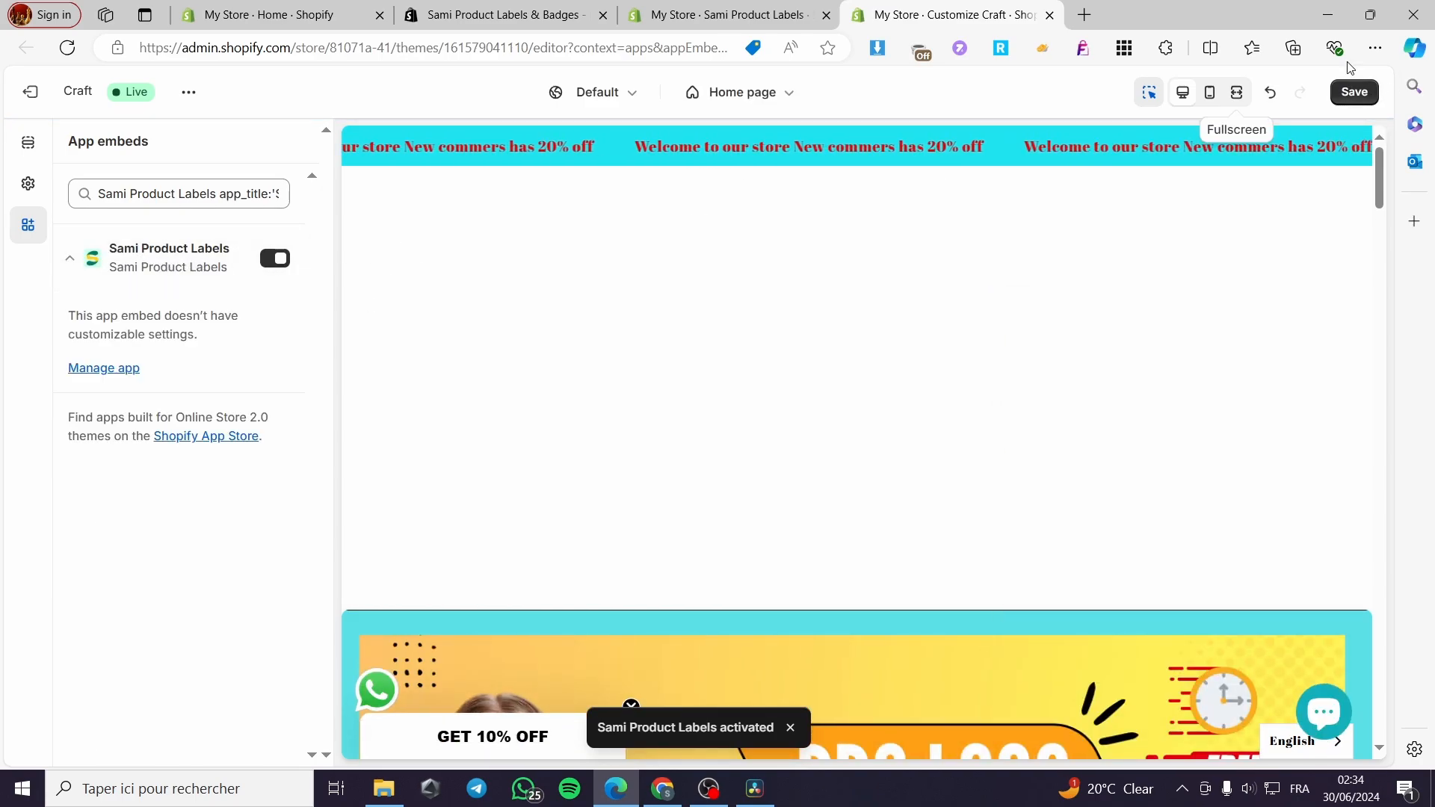
click(1354, 91)
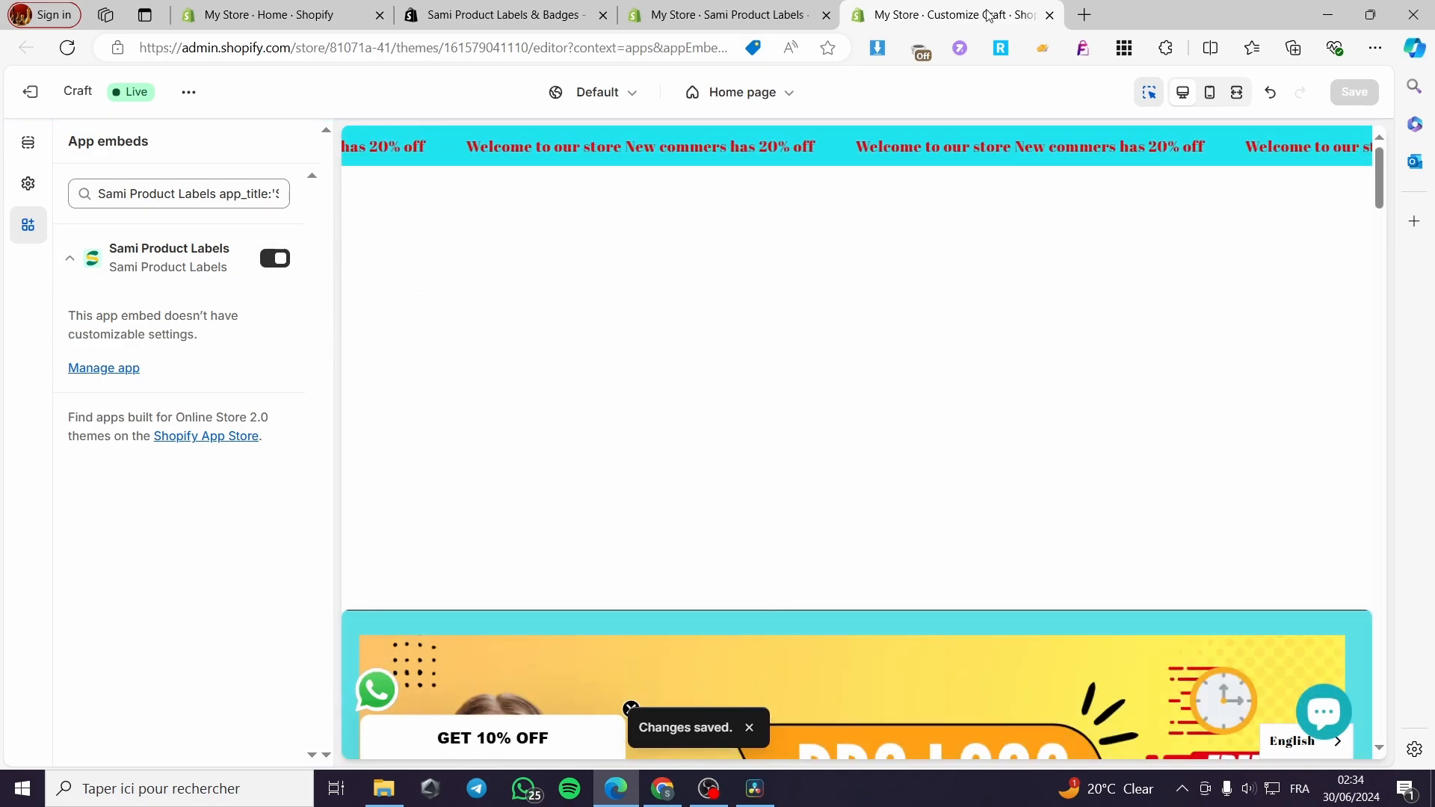
click(1049, 14)
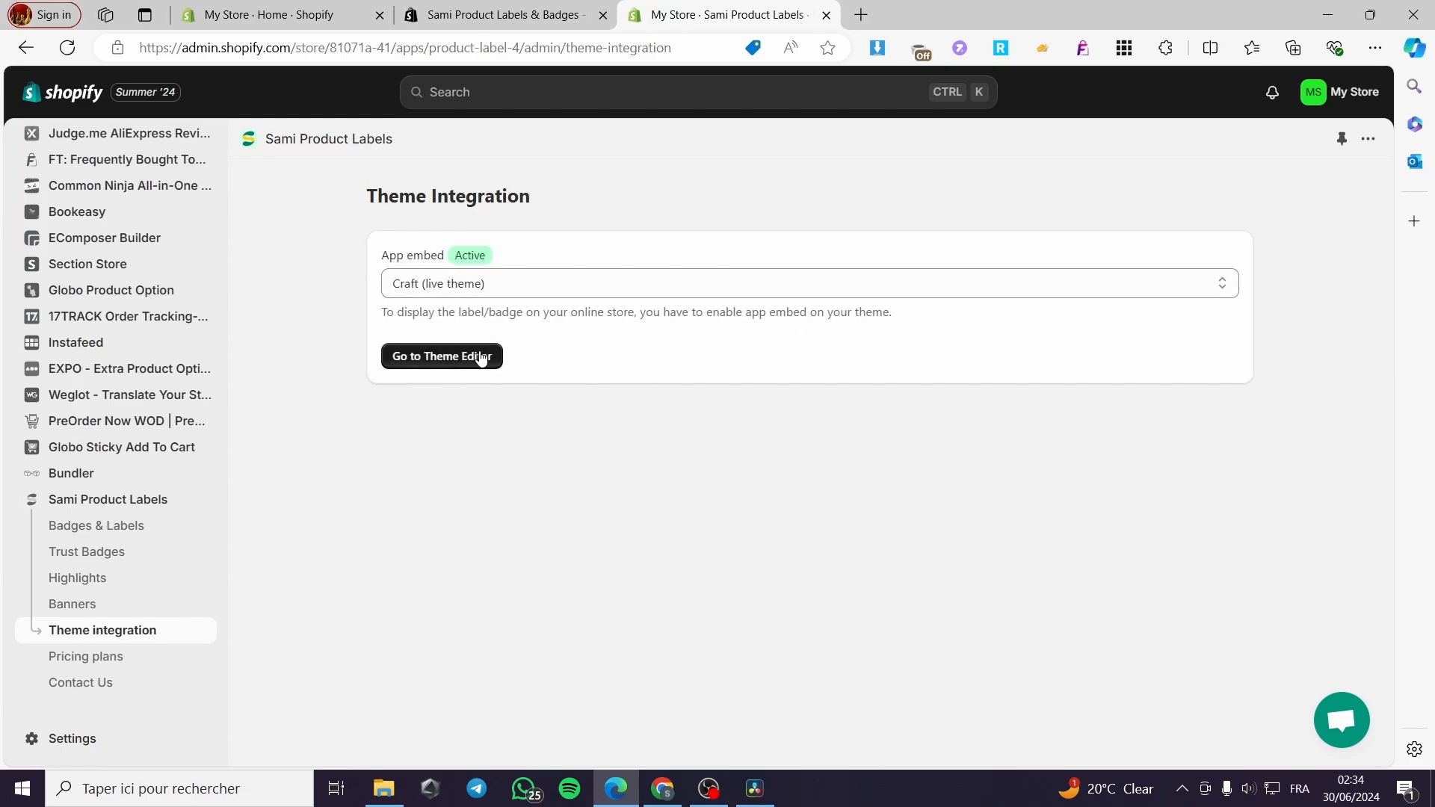
- Reopen New Label from Badges & Labels and change its display condition to Select Products
click(112, 525)
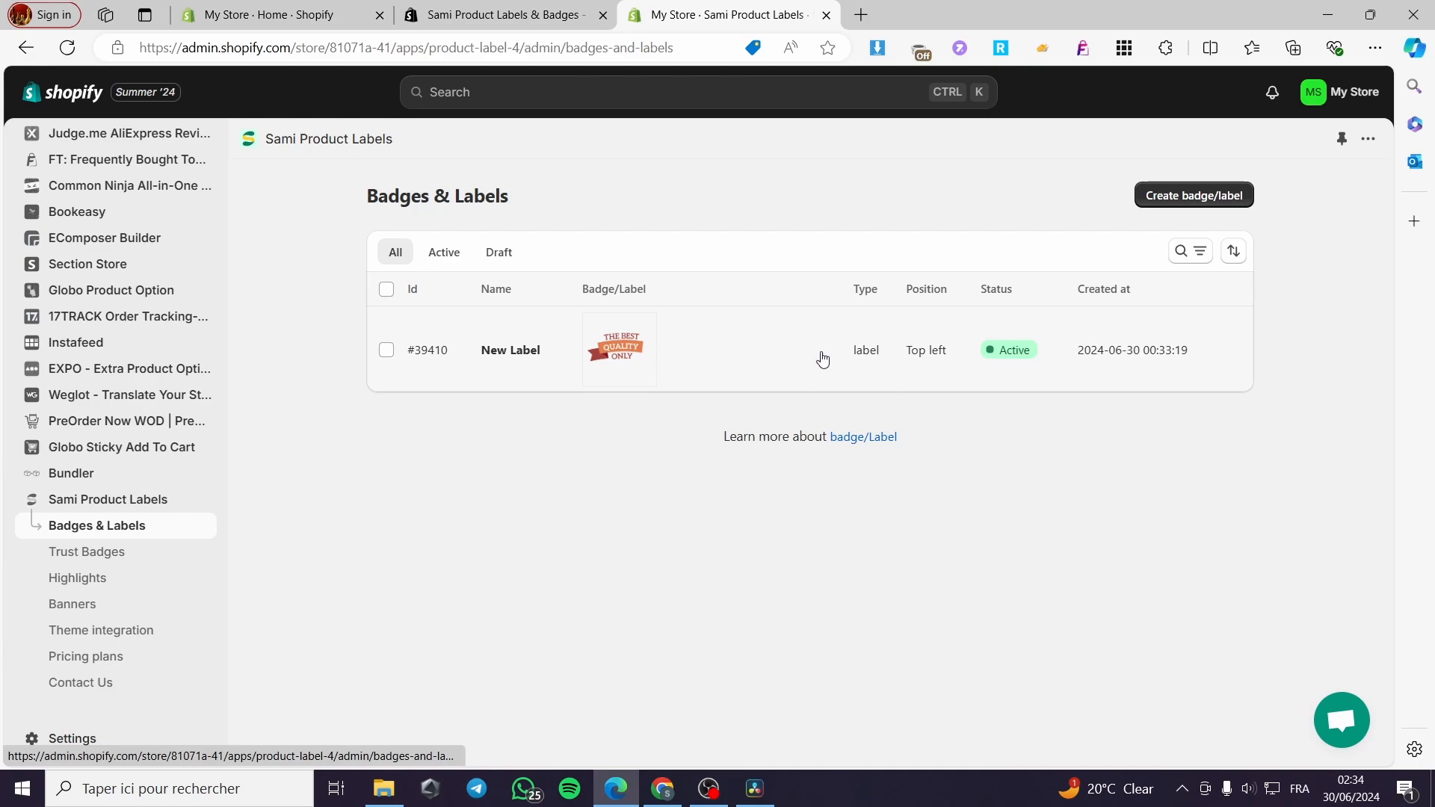
click(1050, 364)
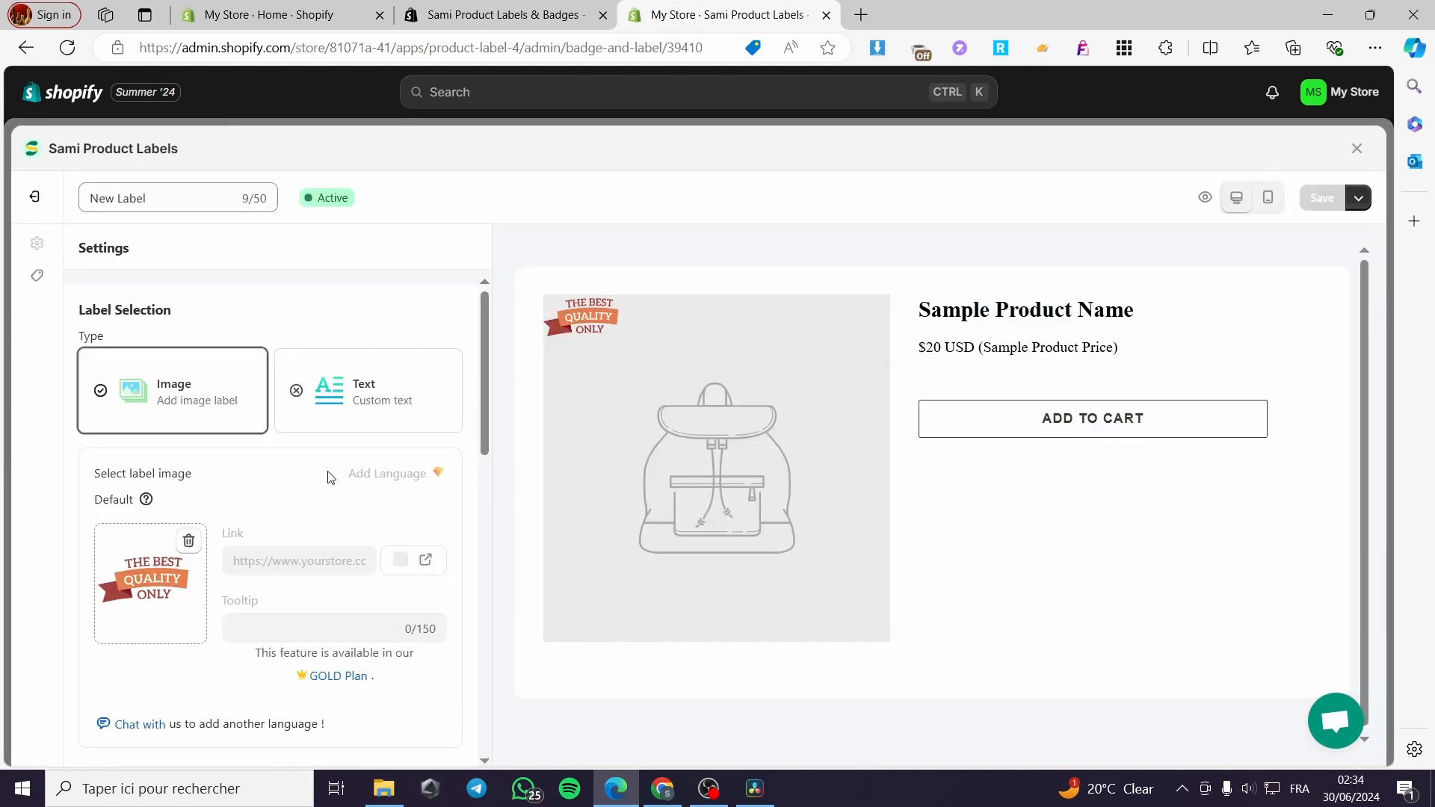
click(36, 279)
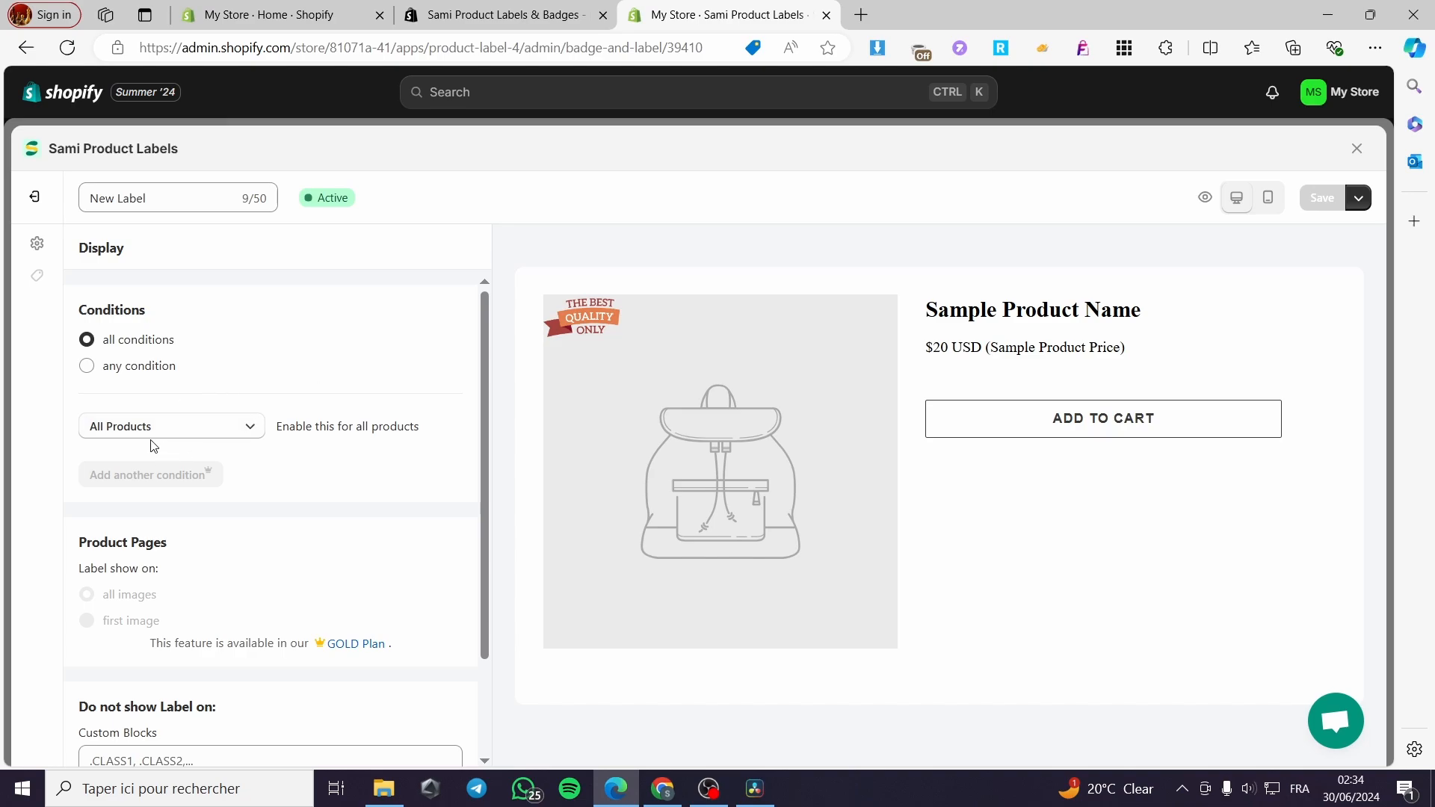
click(123, 433)
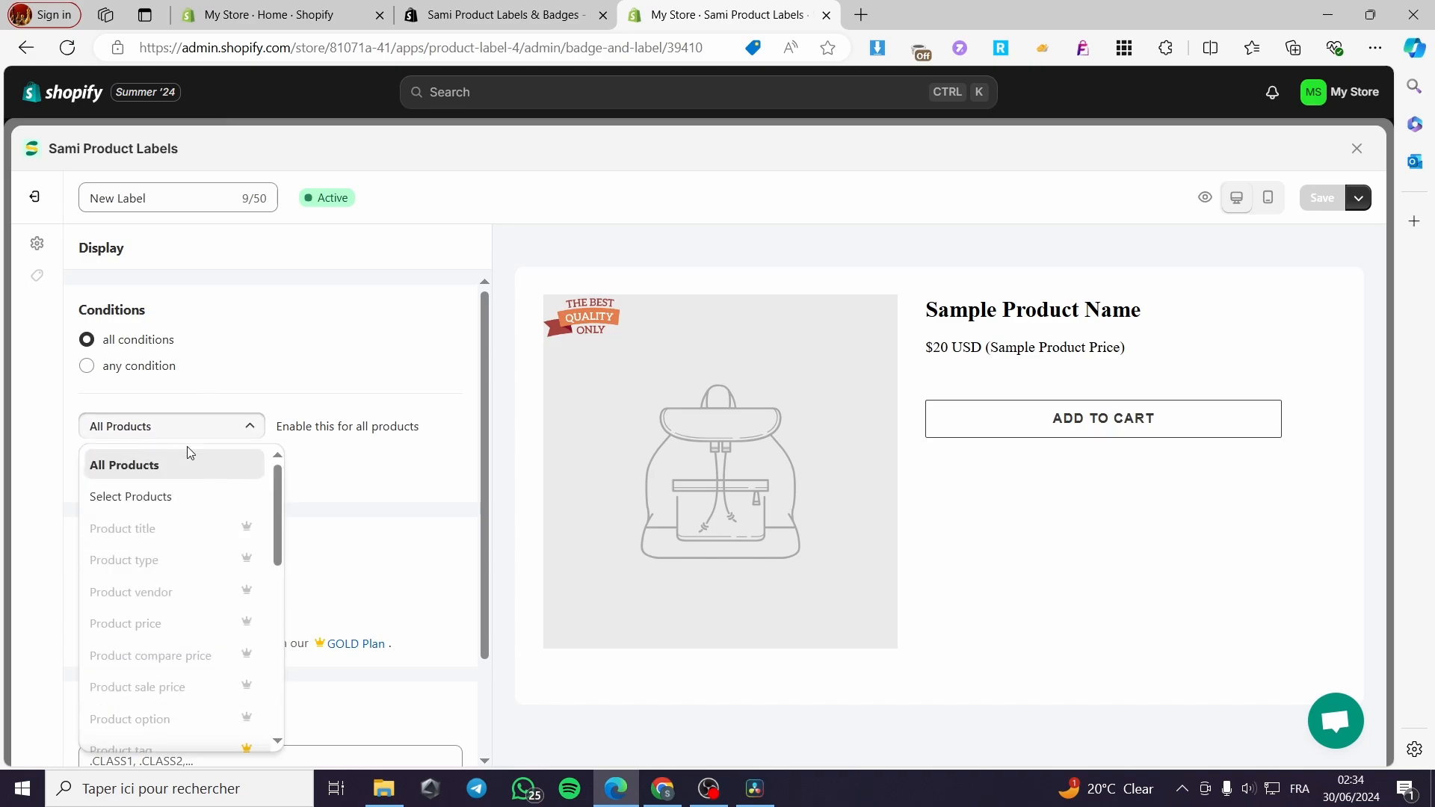
click(132, 497)
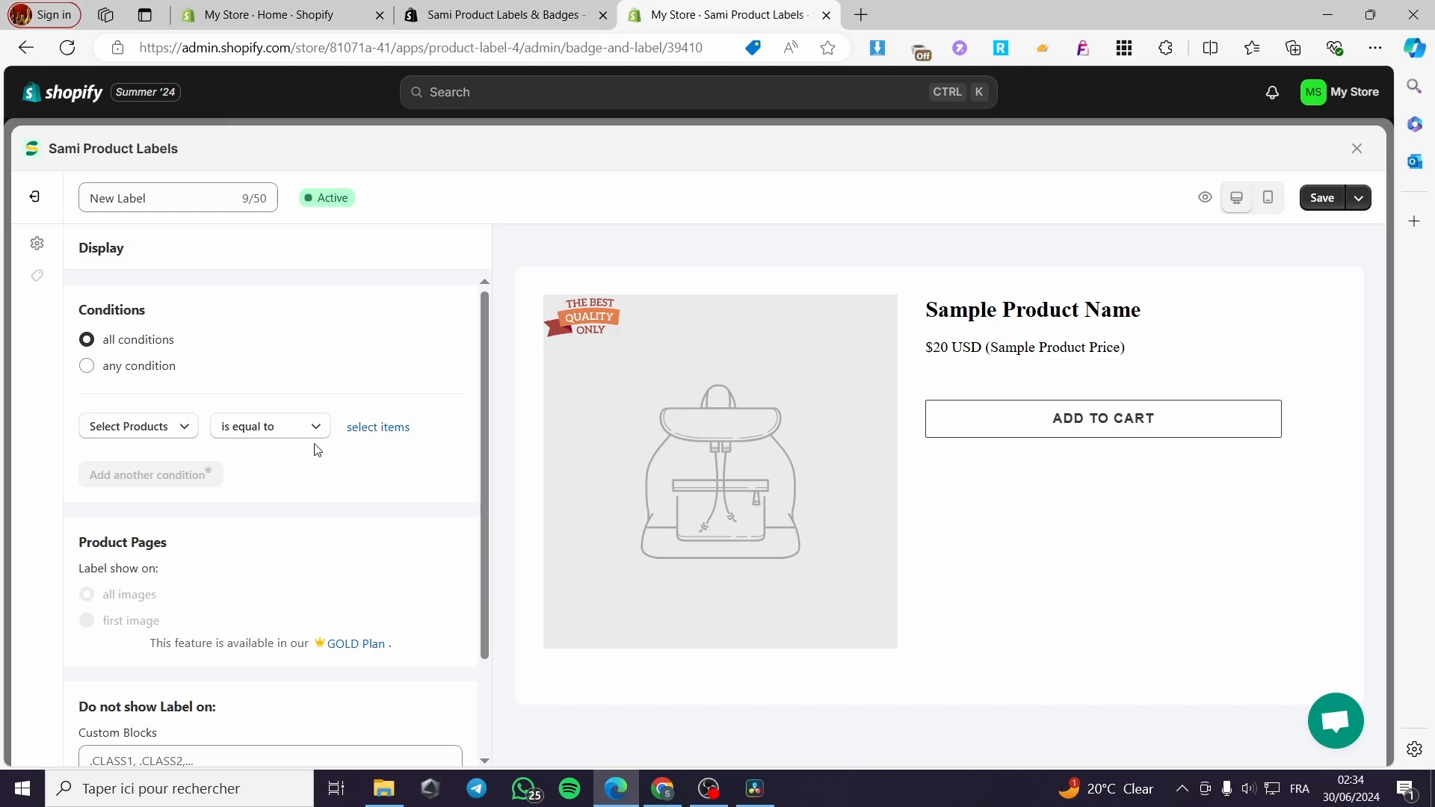
- Add the "Sweater Weather Staple" sweater, 3D Pirate Camp, and Apple Watch SE as the products that show the label
click(392, 433)
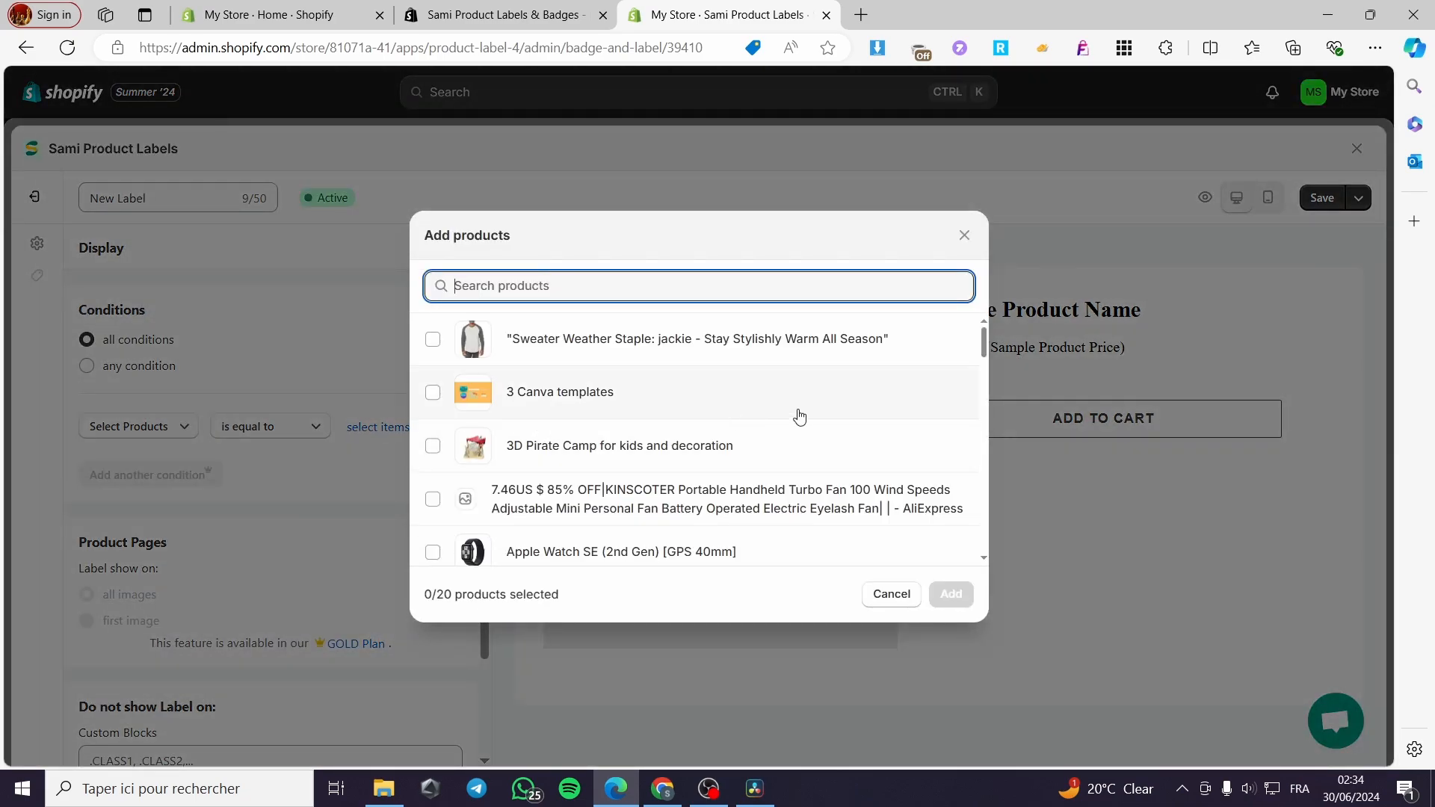
click(439, 343)
click(432, 447)
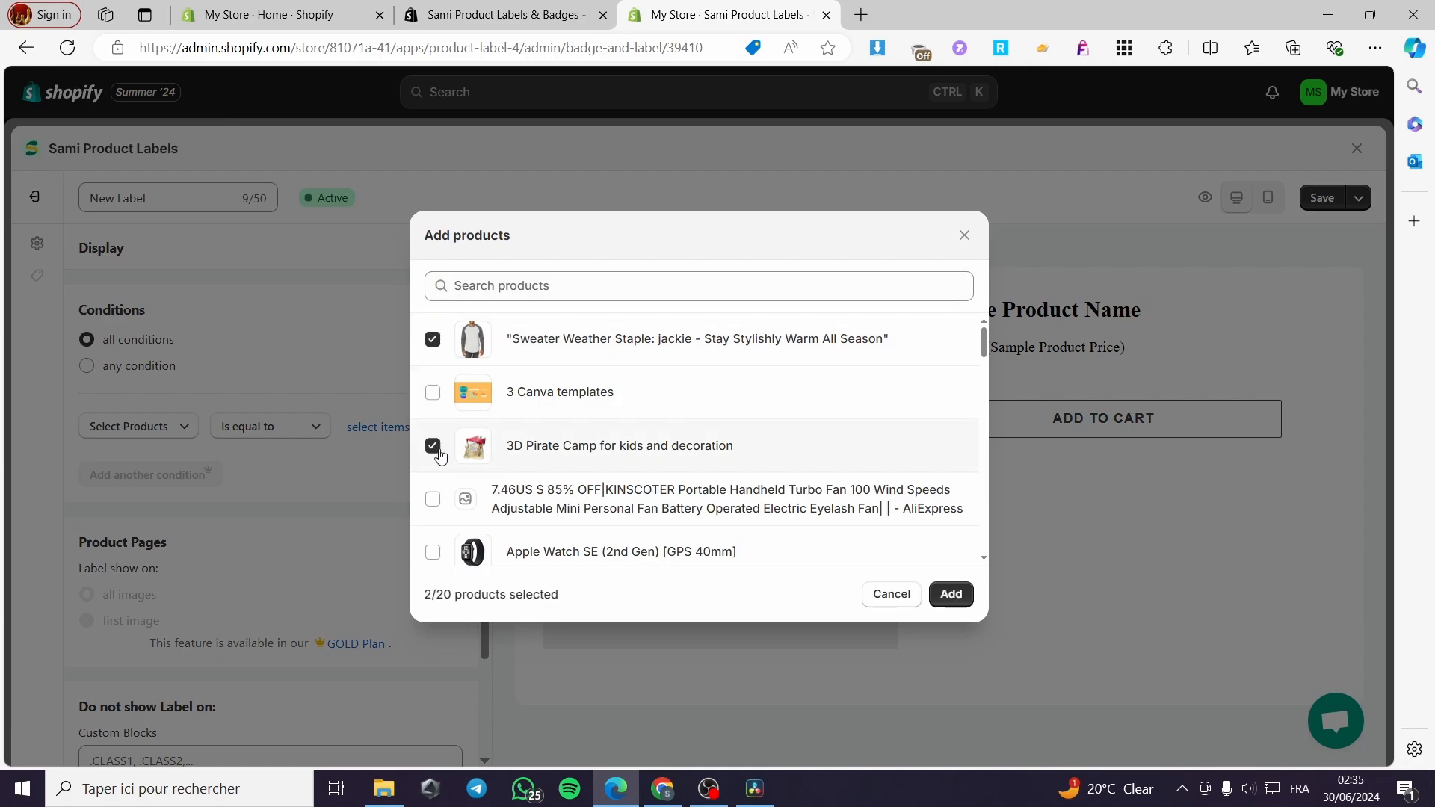
scroll(467, 448, down, 3)
click(432, 366)
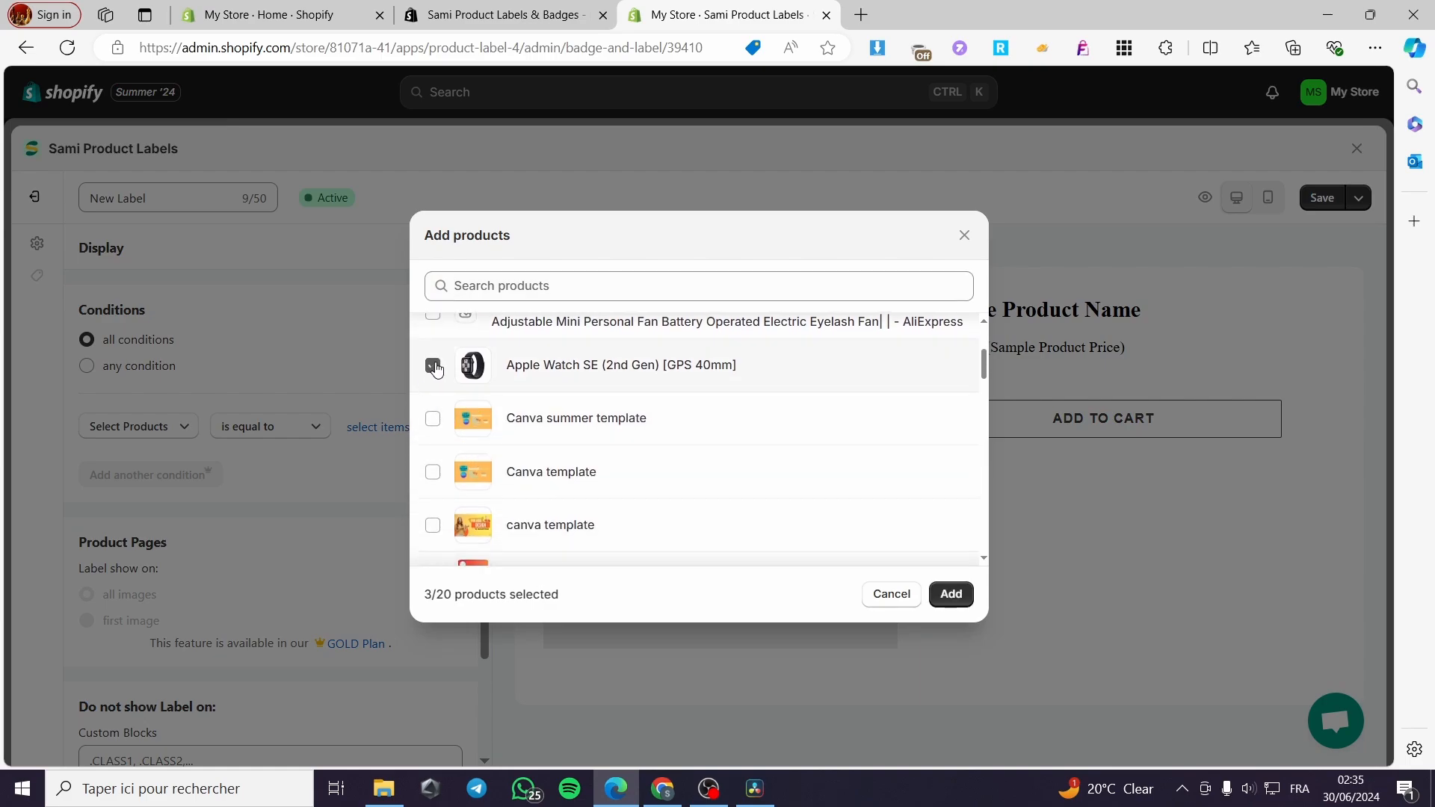
click(951, 593)
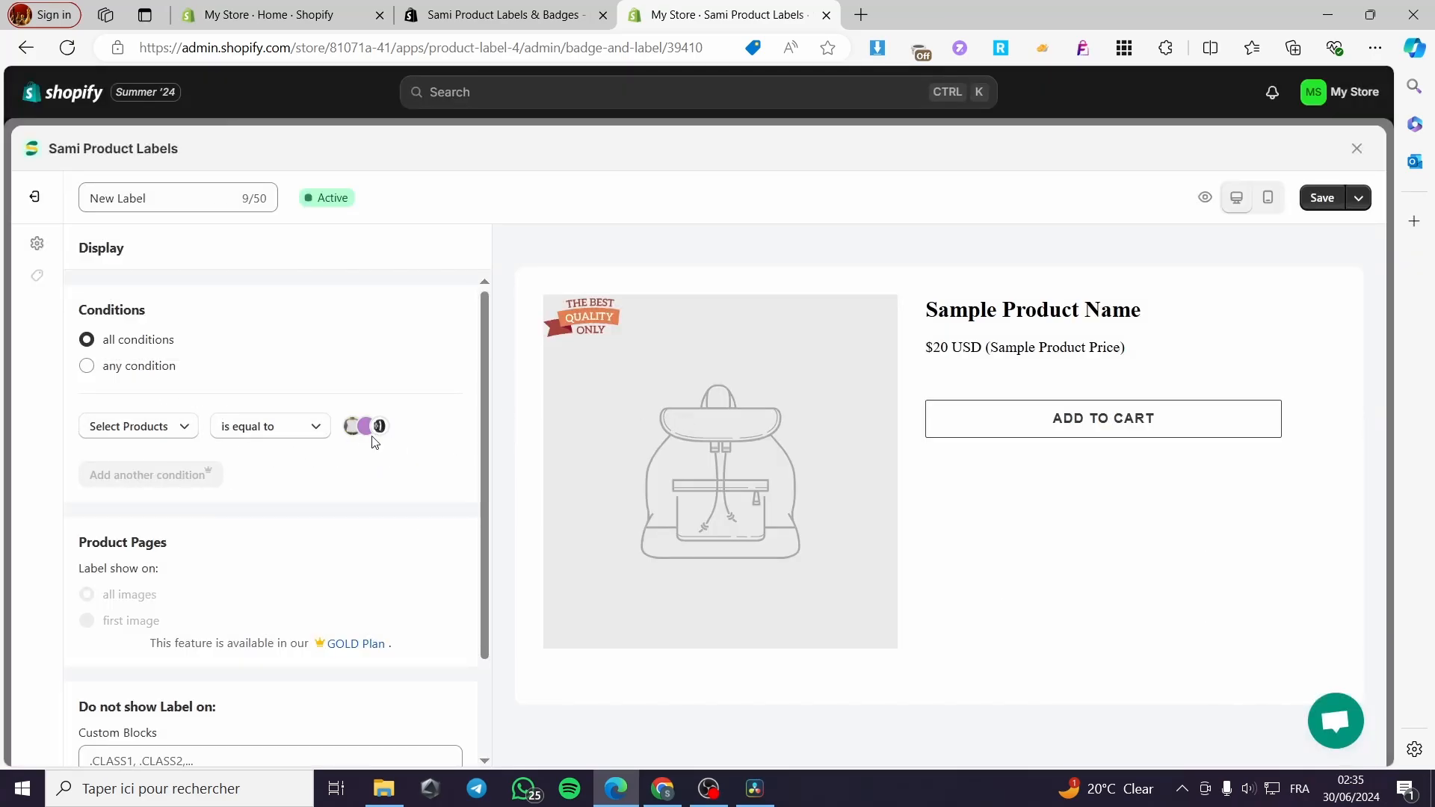
- Save the label's updated display conditions and exit the full-screen editor
scroll(344, 473, down, 2)
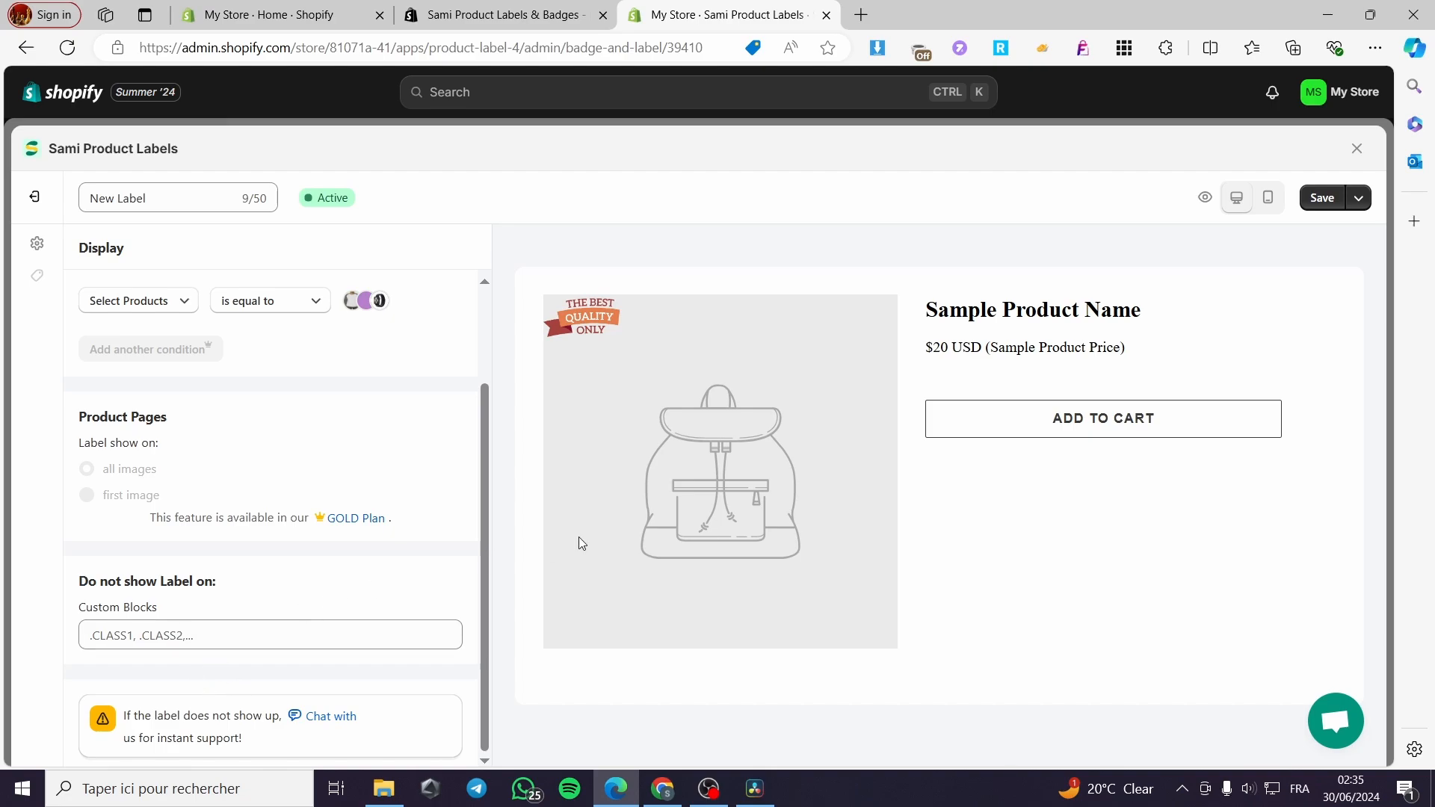
click(1327, 199)
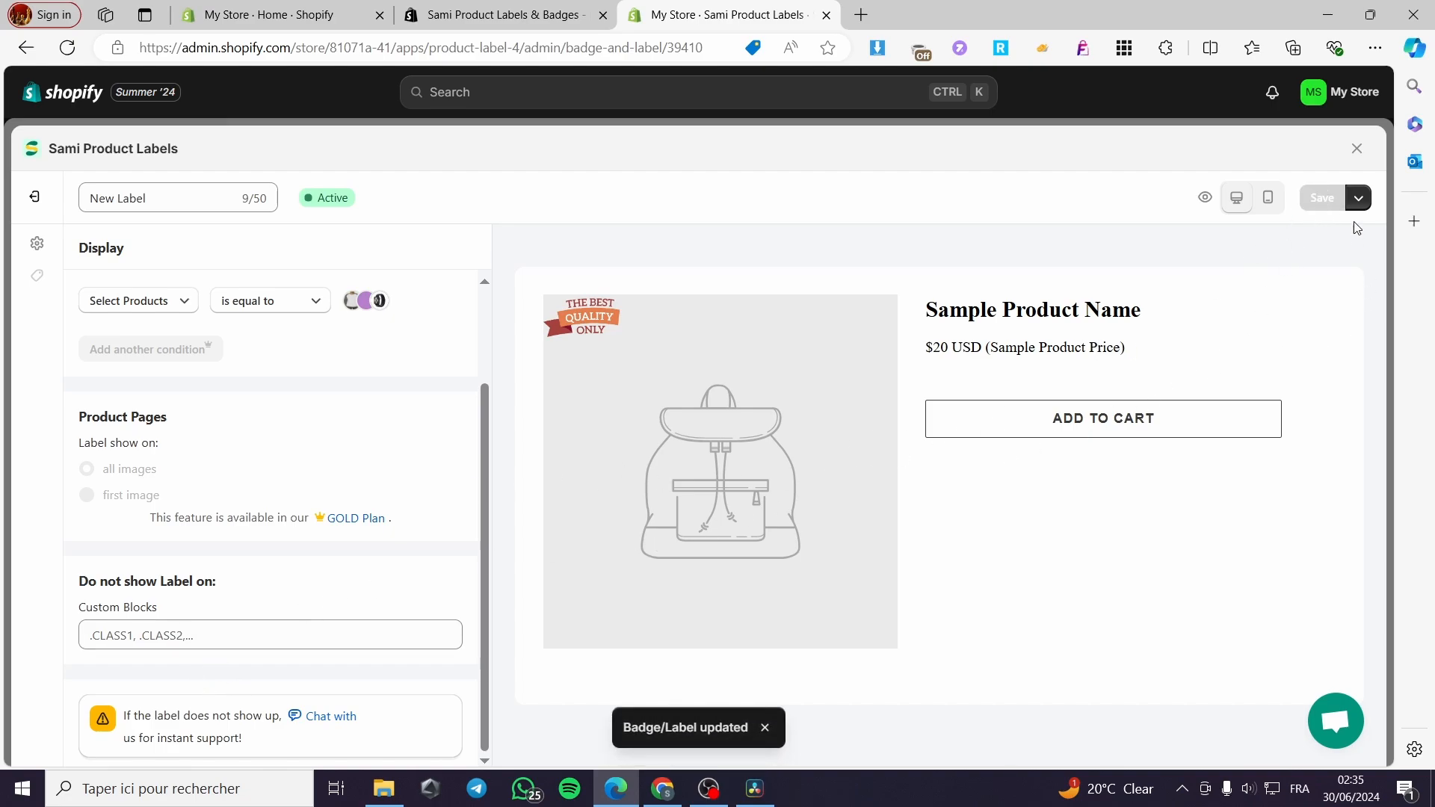
click(1356, 149)
- View the live online store and check the home page's product cards for the new label
scroll(359, 339, up, 2)
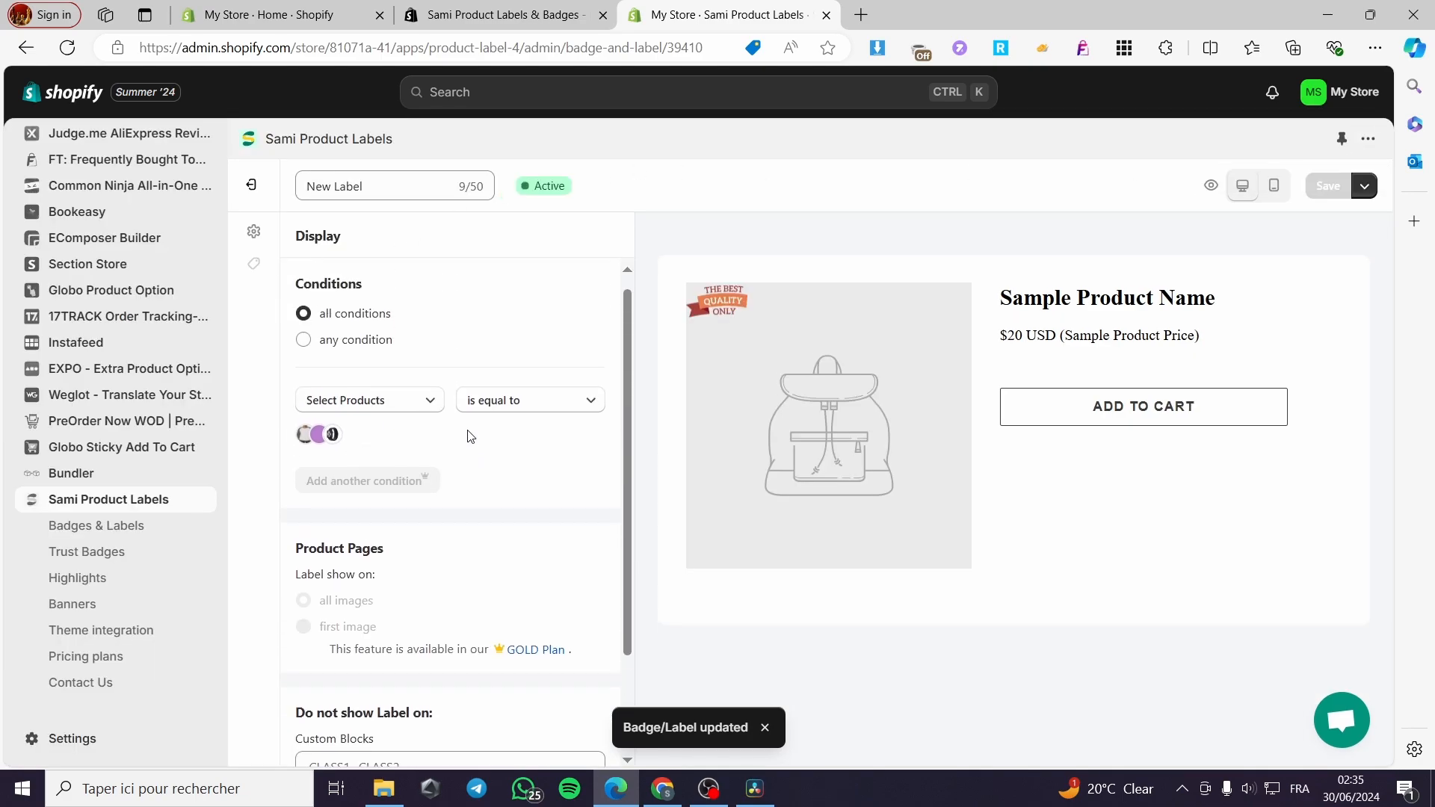
scroll(60, 396, up, 6)
scroll(62, 396, up, 1)
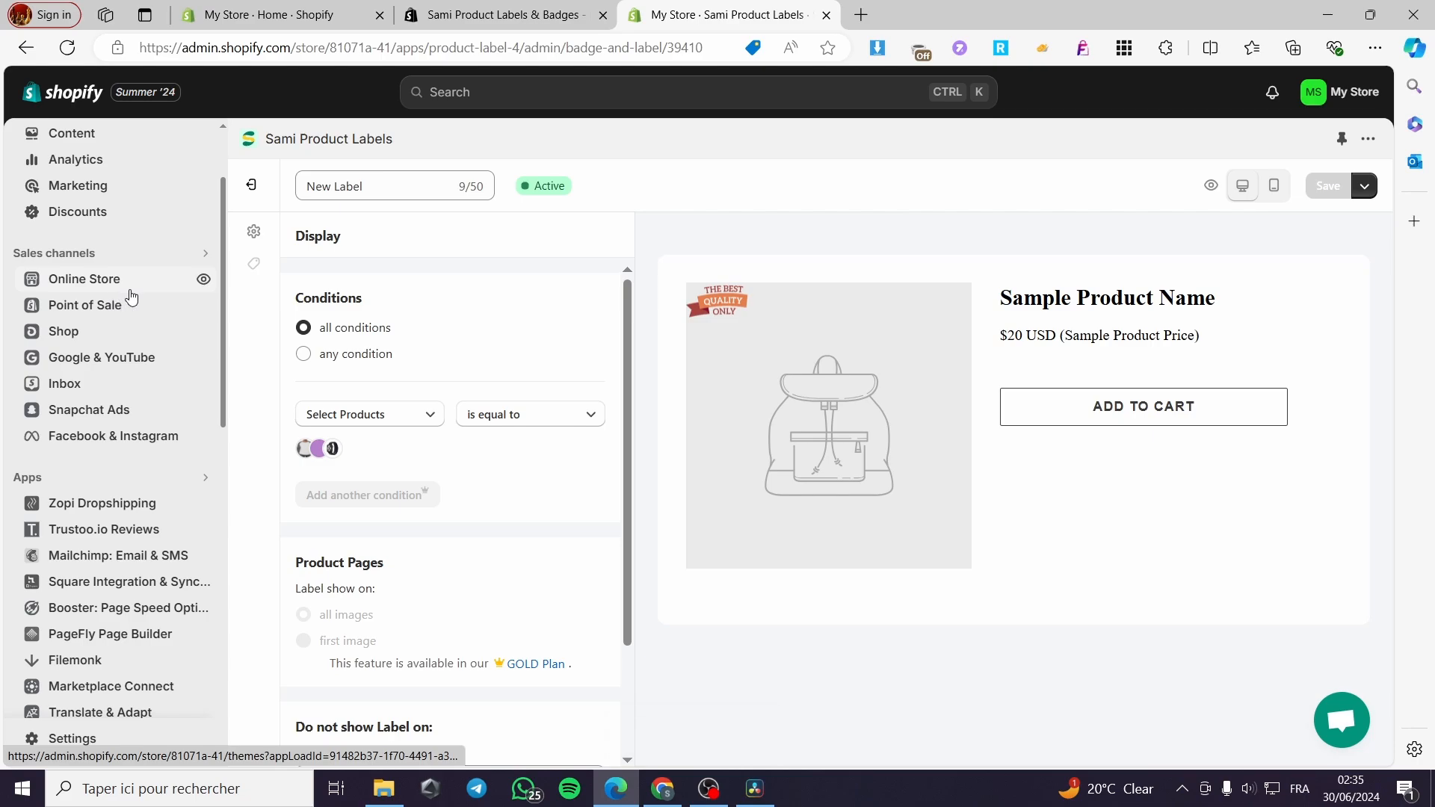
click(204, 281)
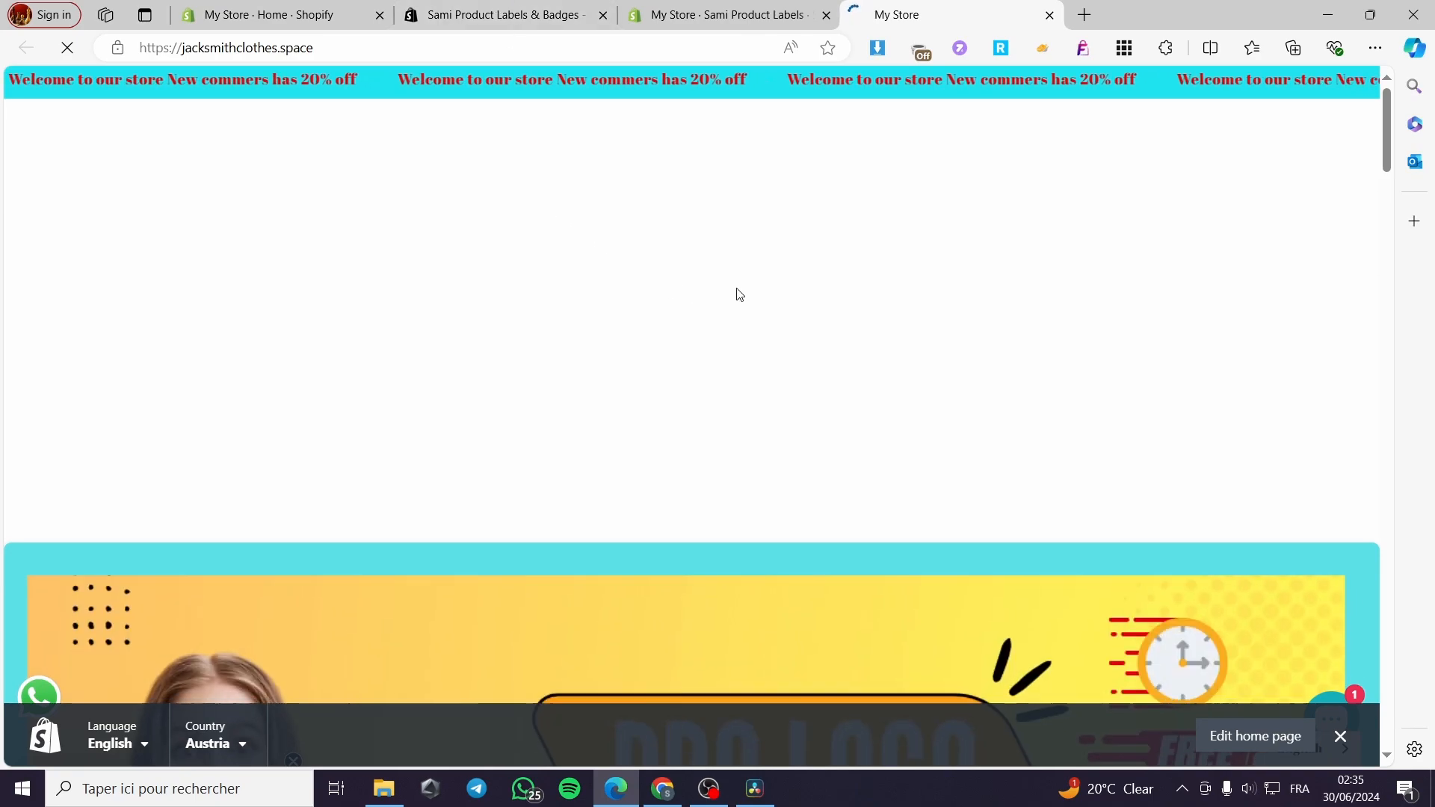
scroll(732, 294, down, 5)
scroll(726, 294, down, 12)
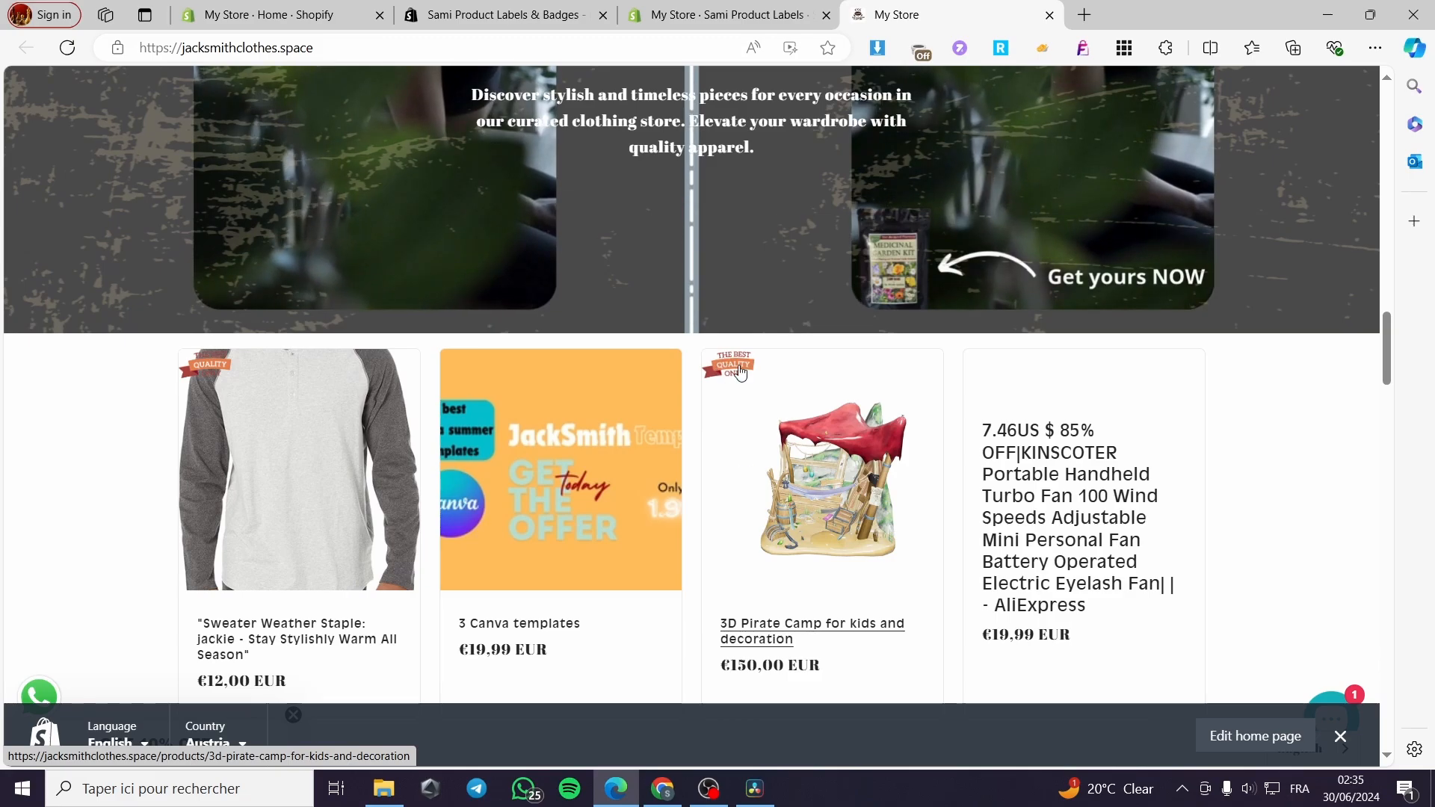
scroll(758, 384, down, 3)
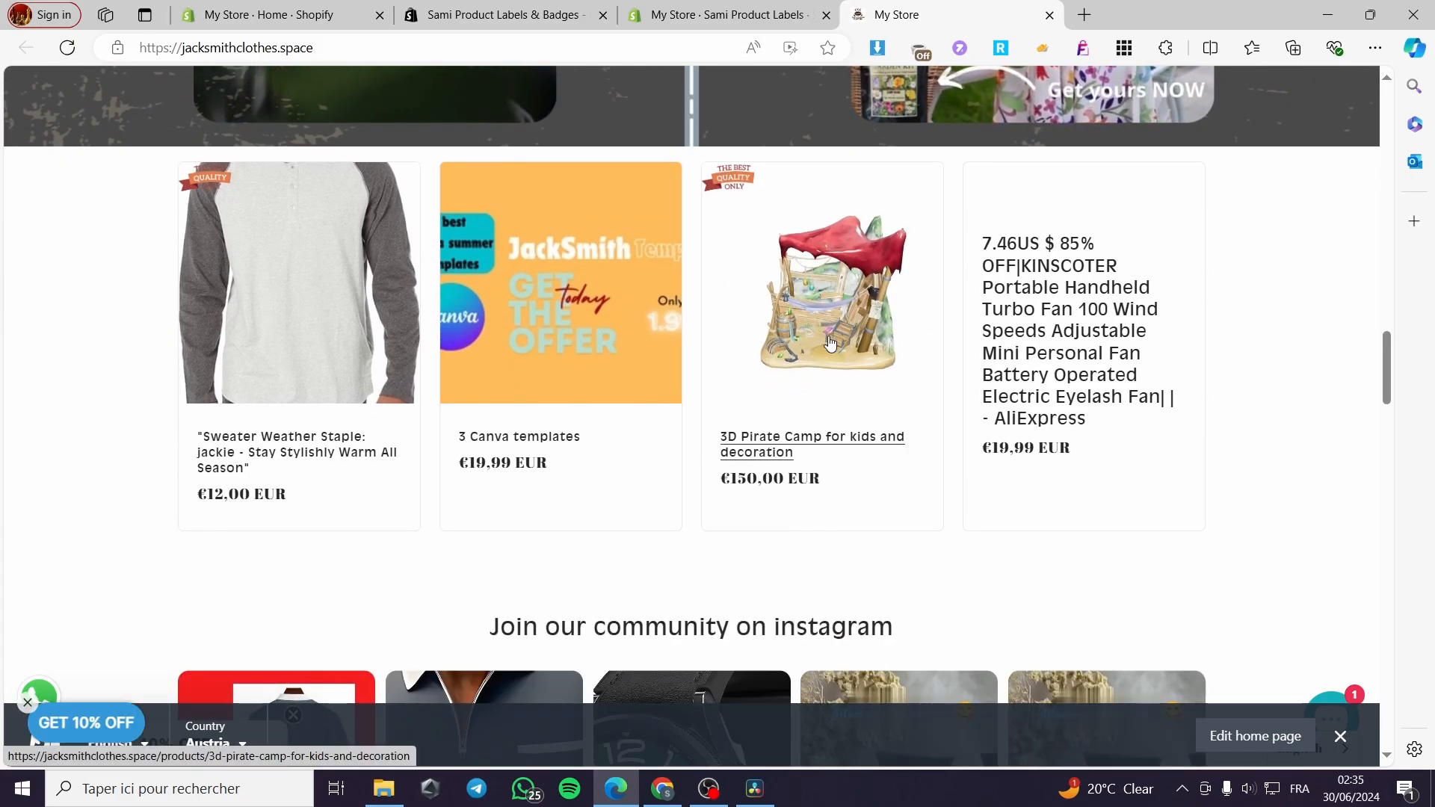
- Open the 3D Pirate Camp product page from the storefront and inspect it for the label
click(830, 343)
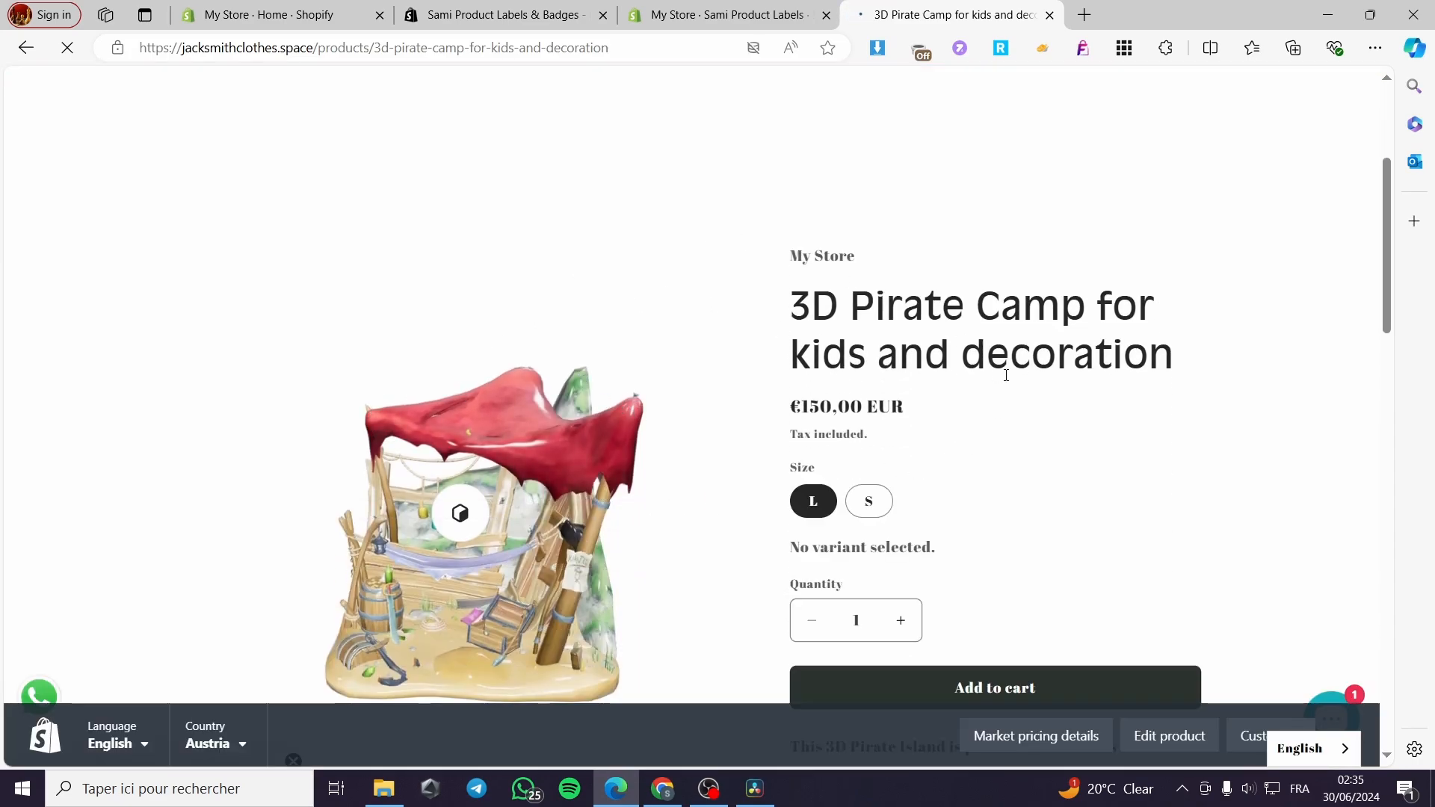
scroll(1006, 375, down, 10)
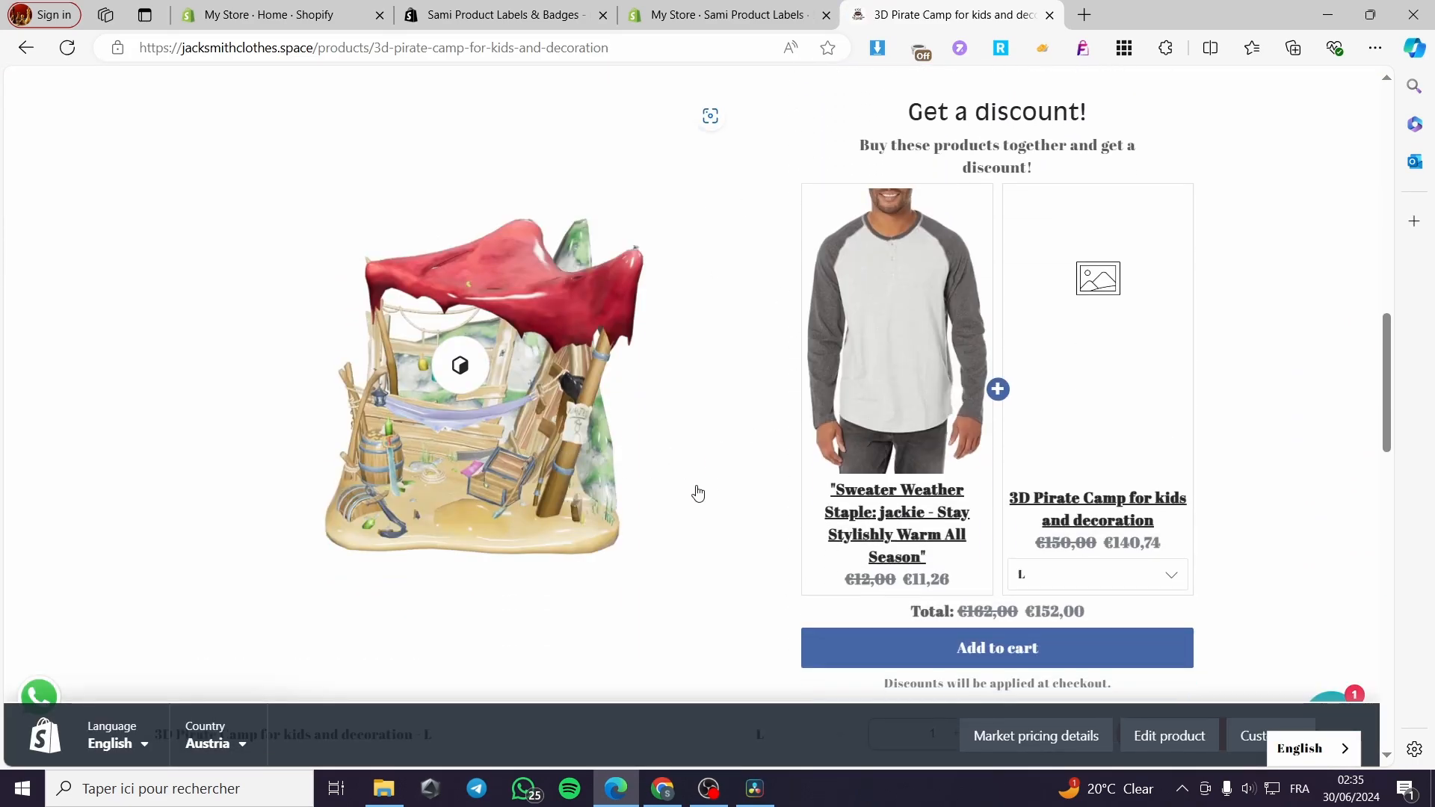
scroll(697, 493, up, 12)
scroll(448, 453, down, 3)
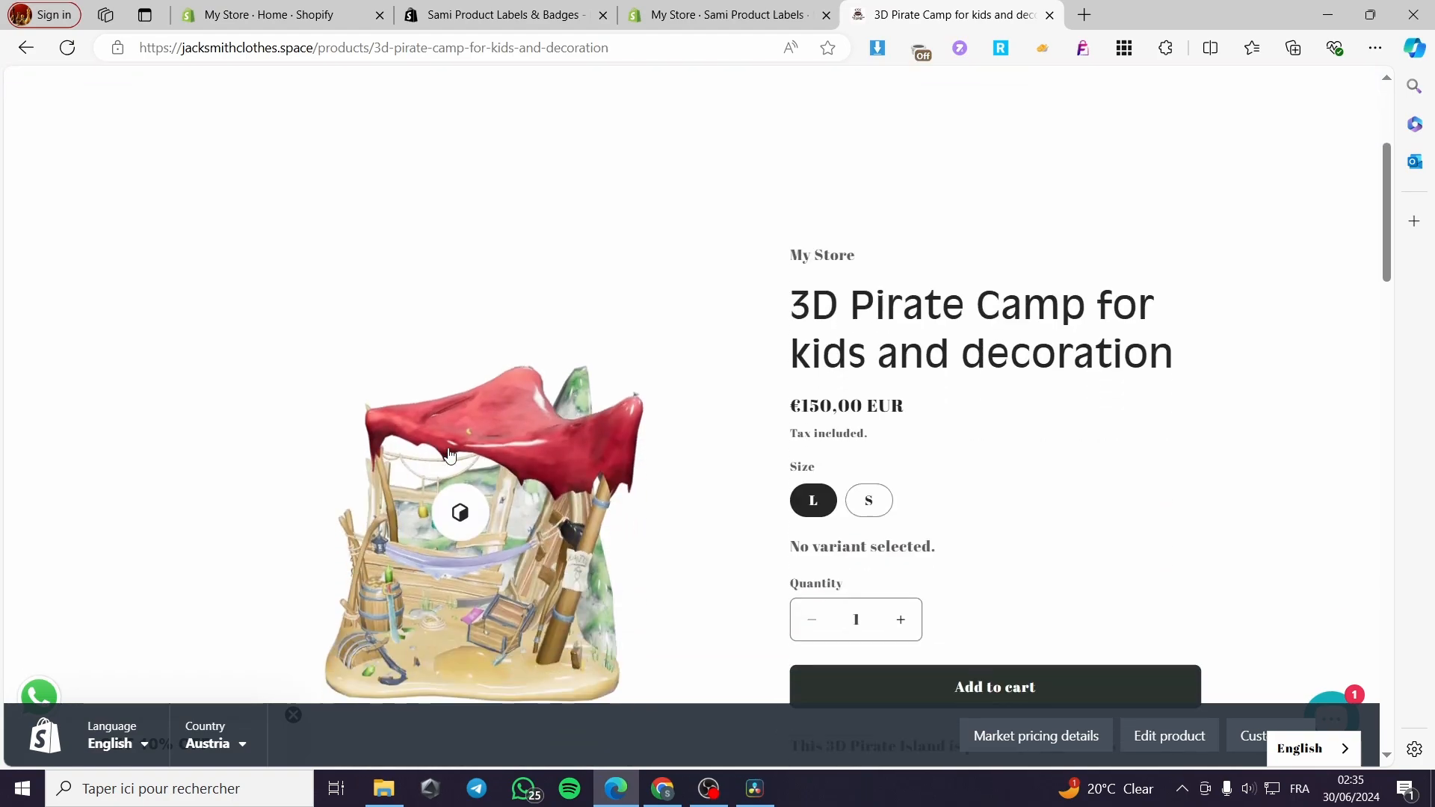
- Return to the store's home page, open the "Sweater Weather Staple" product, and inspect its page for the label
click(24, 49)
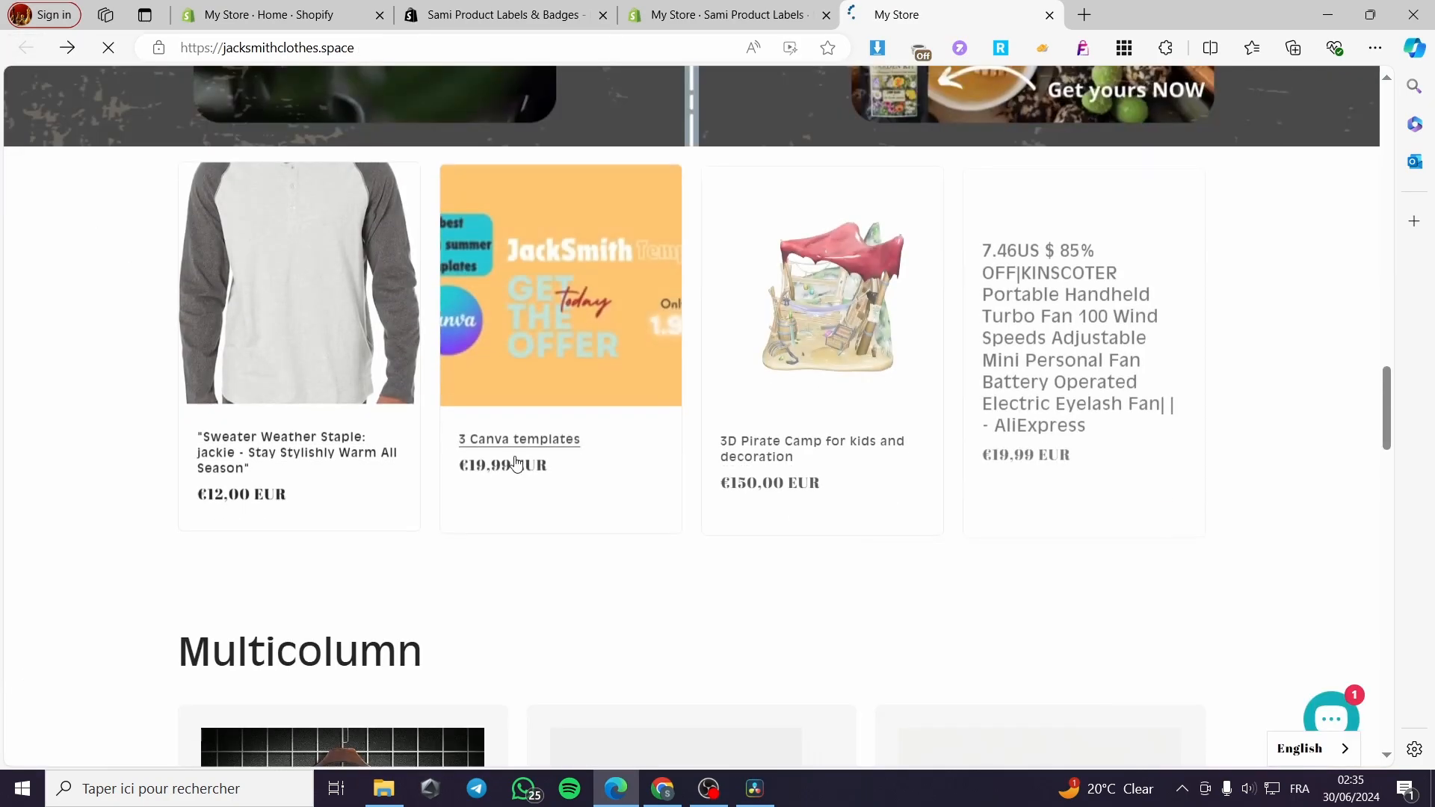
click(342, 294)
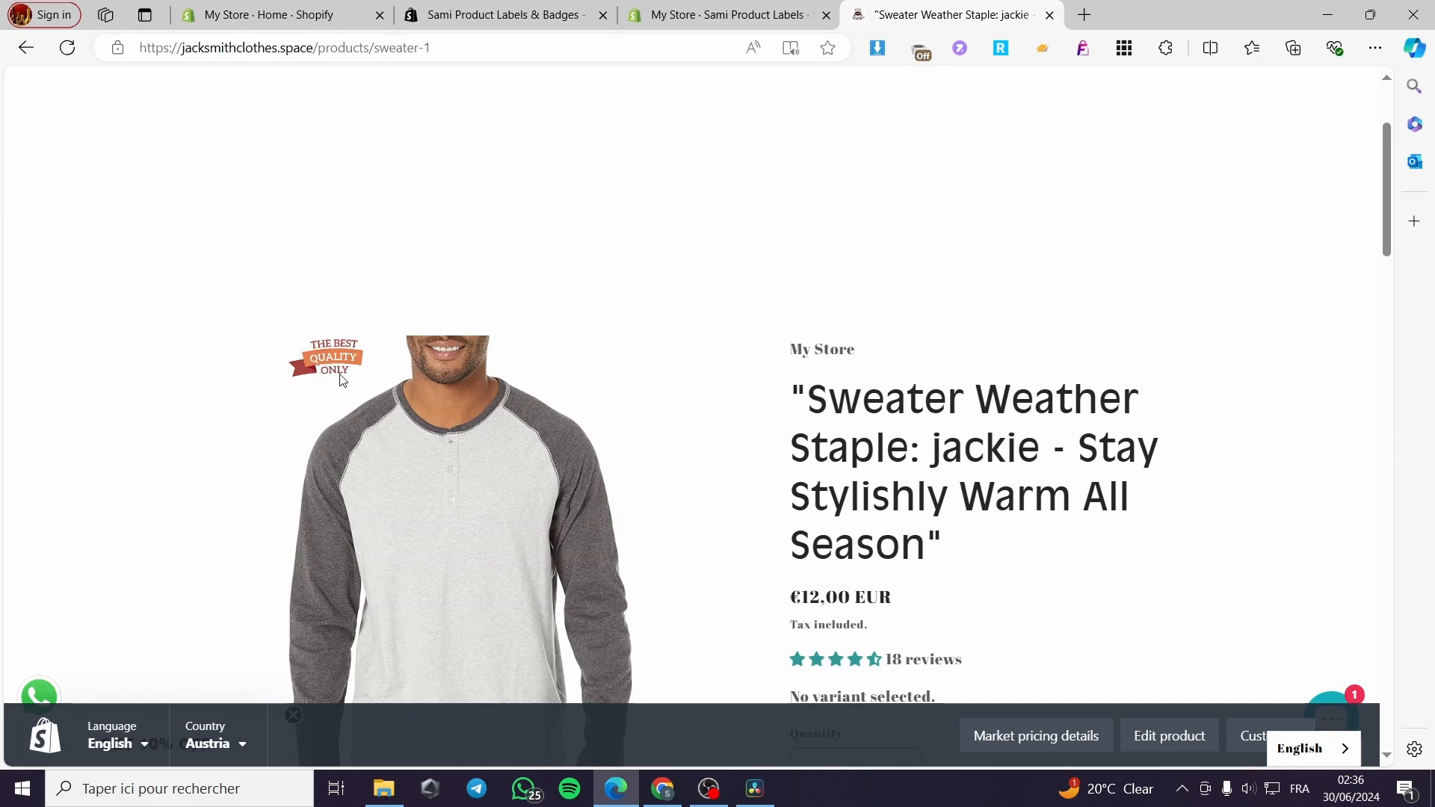
scroll(340, 380, down, 8)
scroll(1076, 512, up, 3)
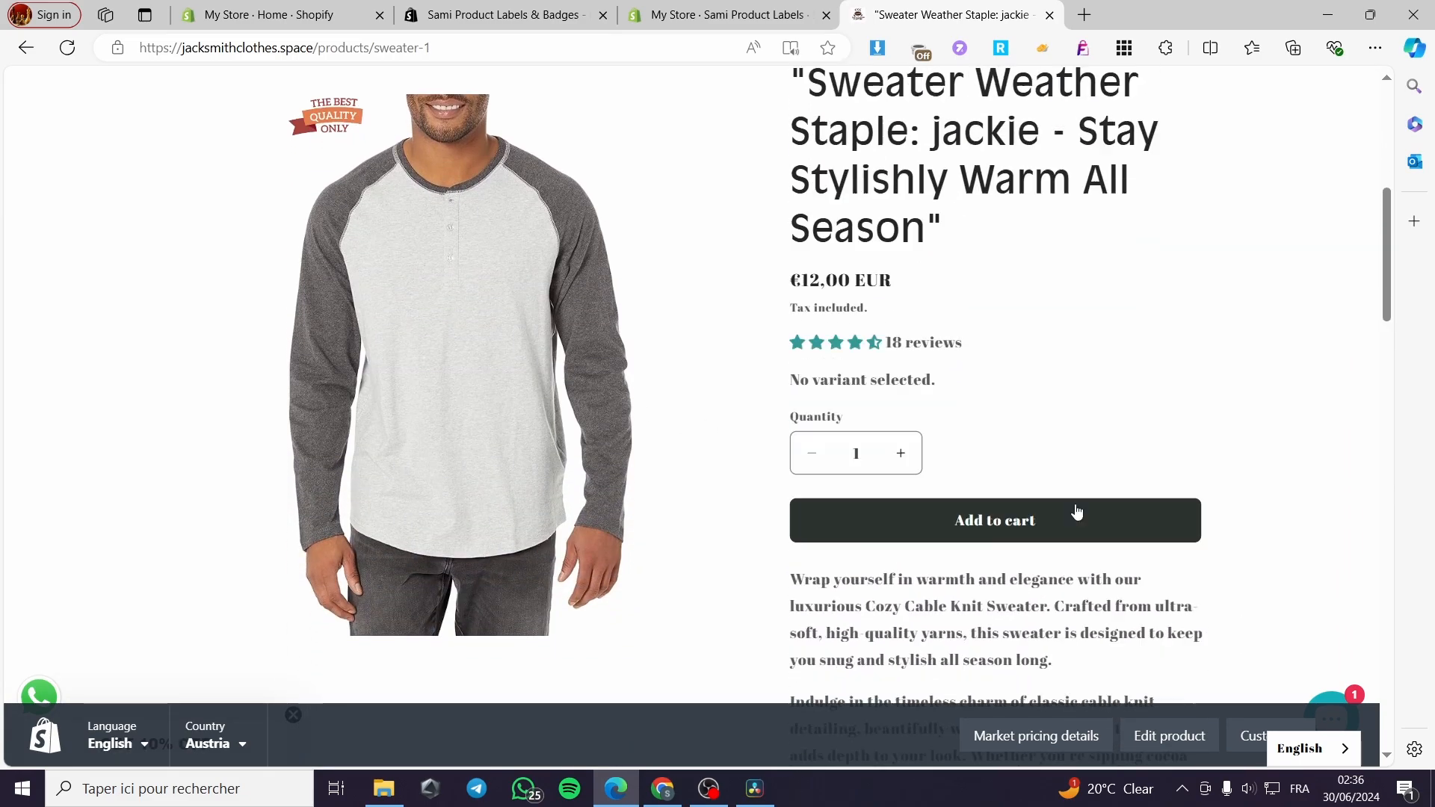
- Switch back to the Sami Product Labels admin page and locate the app's sections in the store navigation
click(535, 9)
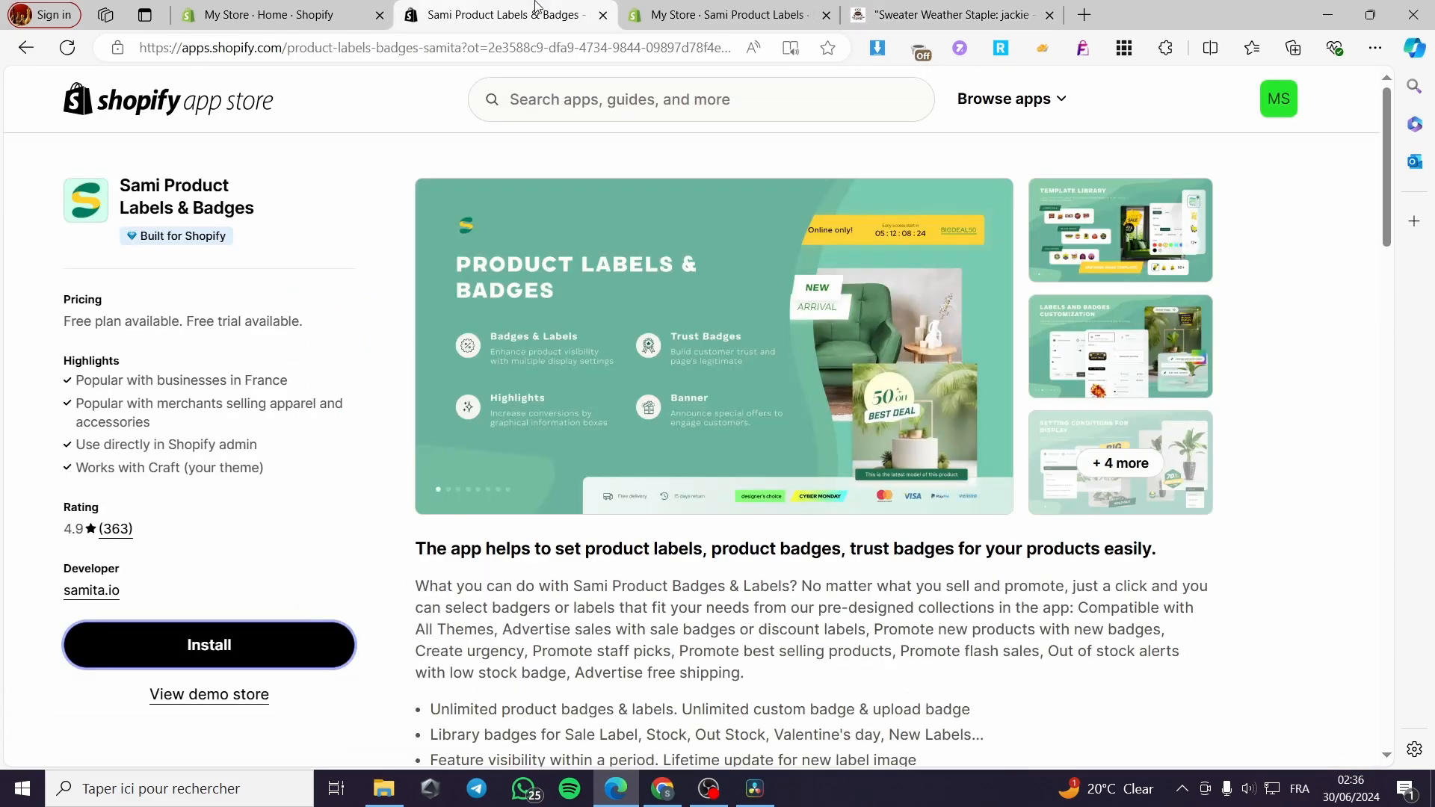
click(717, 7)
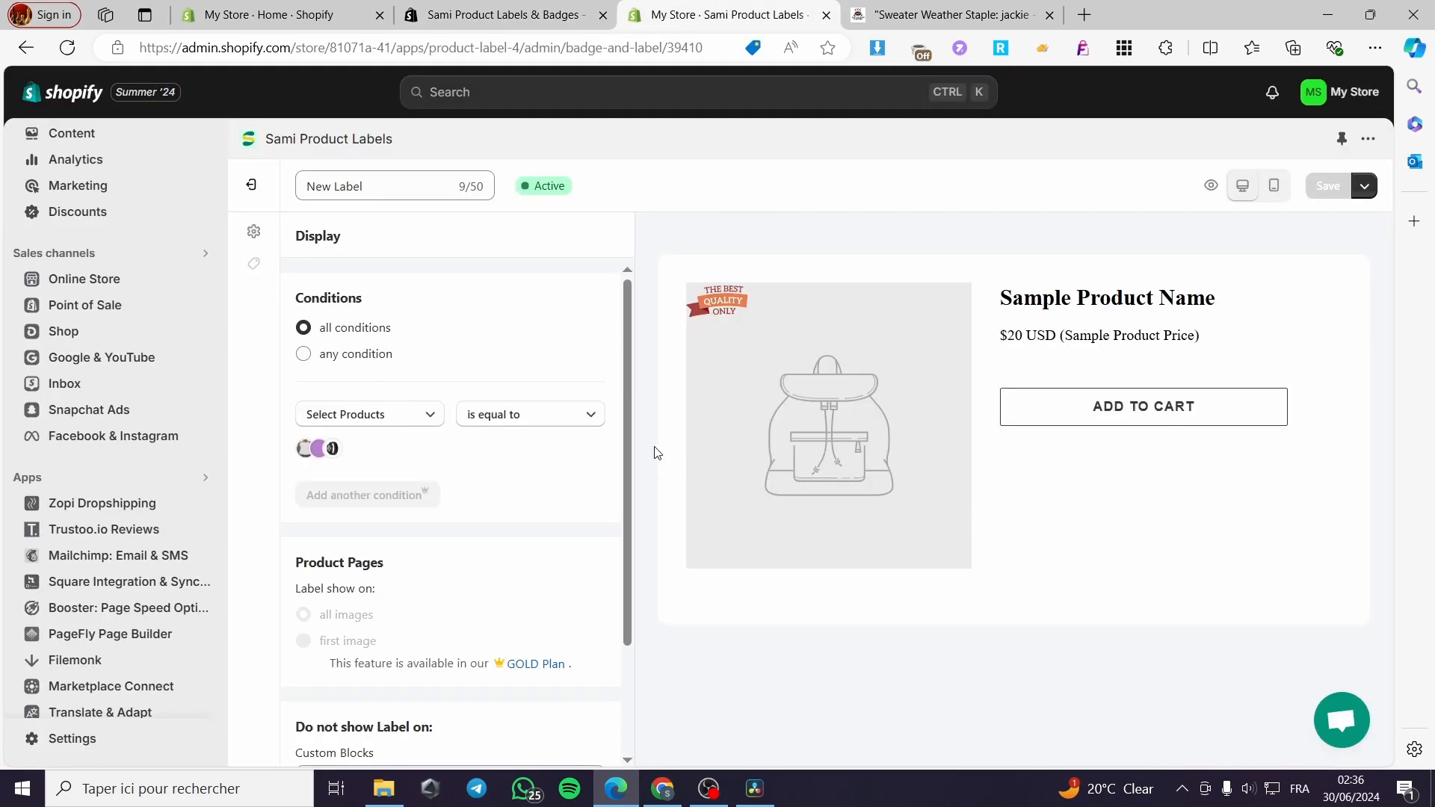
scroll(187, 591, down, 10)
scroll(449, 486, down, 2)
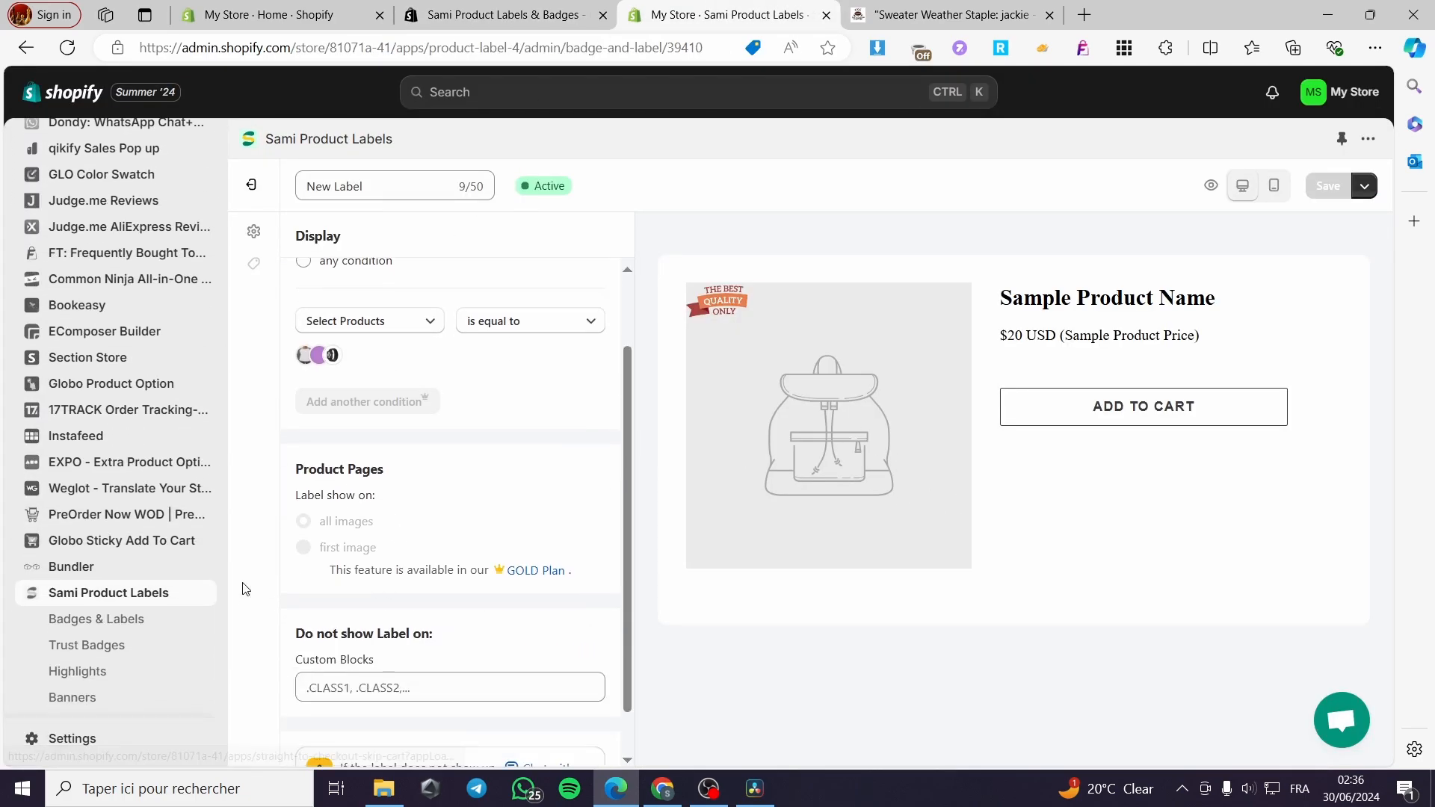